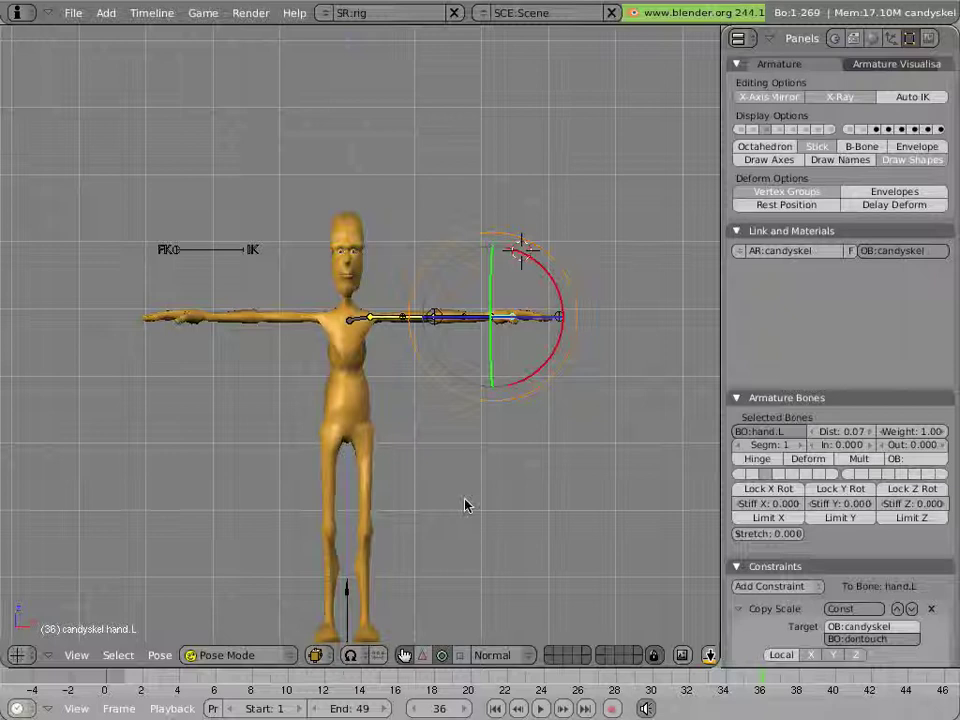
Show the leg and torso control bone layers and select the torso bone.
left_click(757, 131)
scroll(454, 336, "down", 4, "shift")
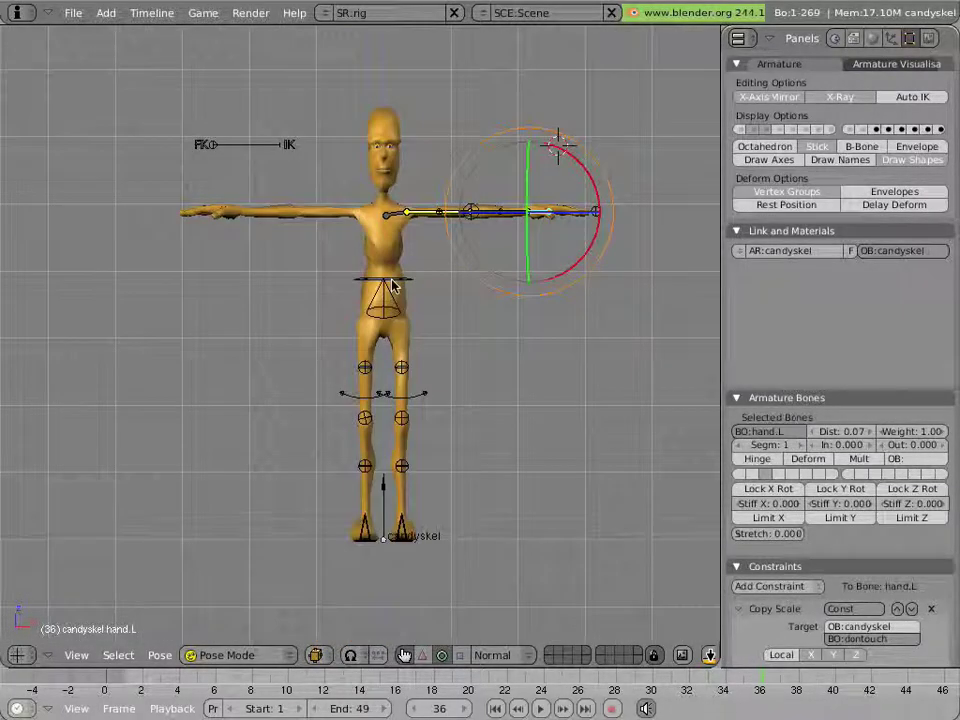
right_click(393, 285)
Cancel the torso move, then select the left foot and move it.
key("g")
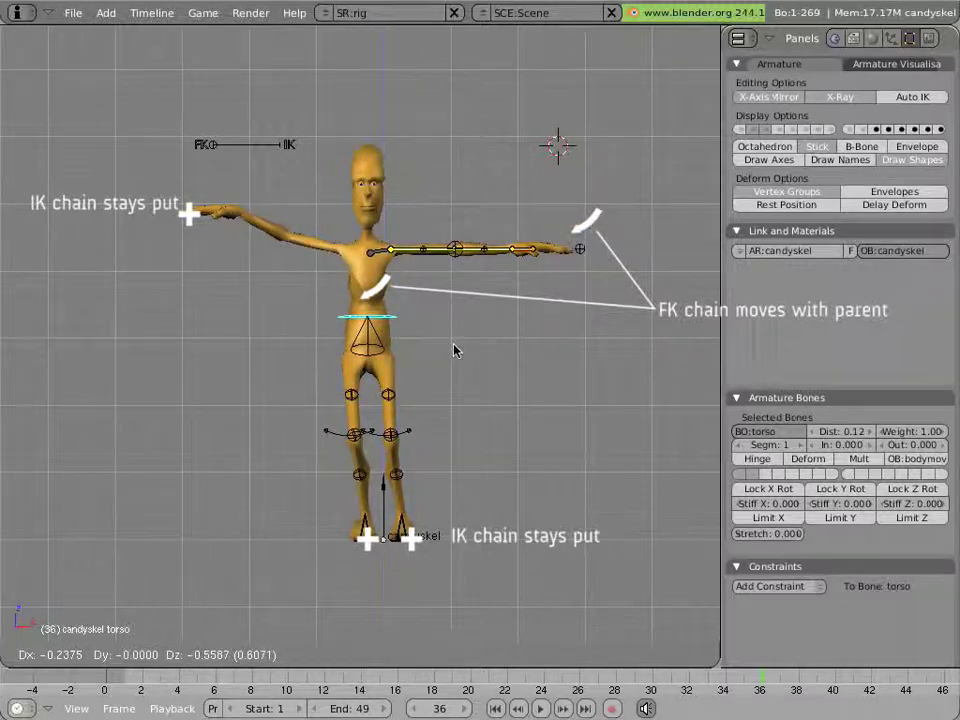
right_click(444, 343)
middle_click_drag(444, 343, 372, 548)
right_click(375, 555)
key("g")
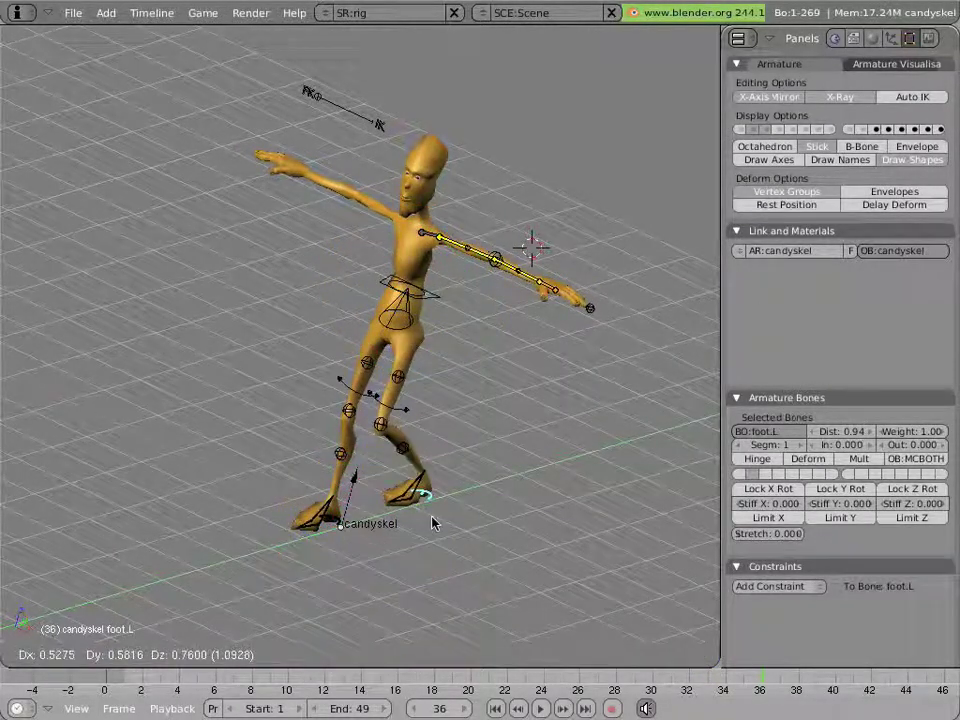
left_click(420, 465)
Lift the left foot up and back to bend the knee, and keyframe its Loc.
middle_click_drag(495, 473, 507, 430)
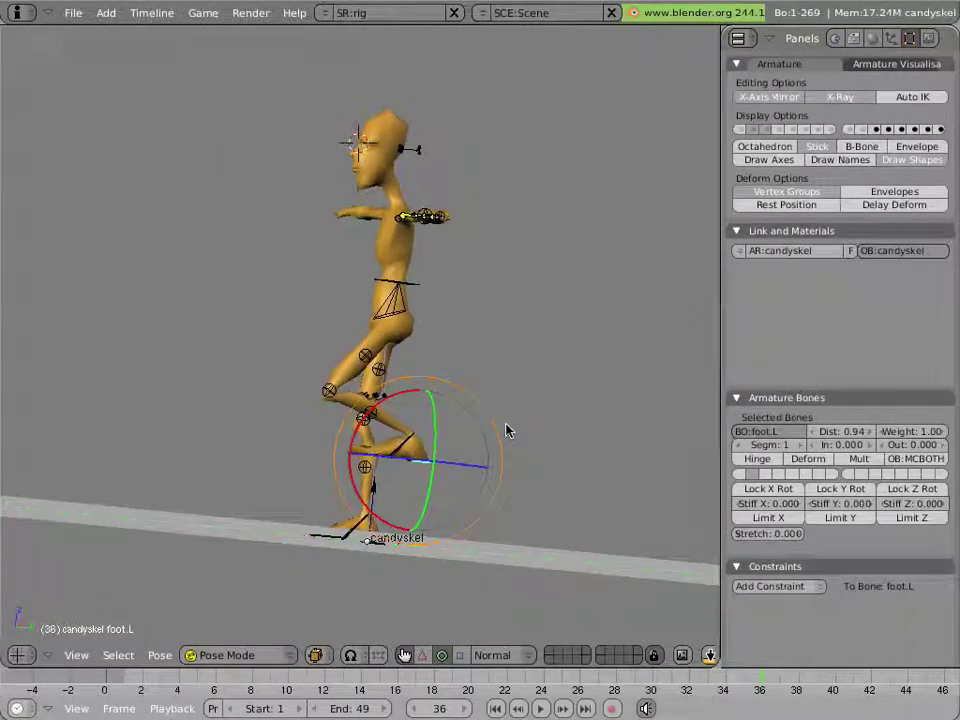
key("g")
left_click(414, 429)
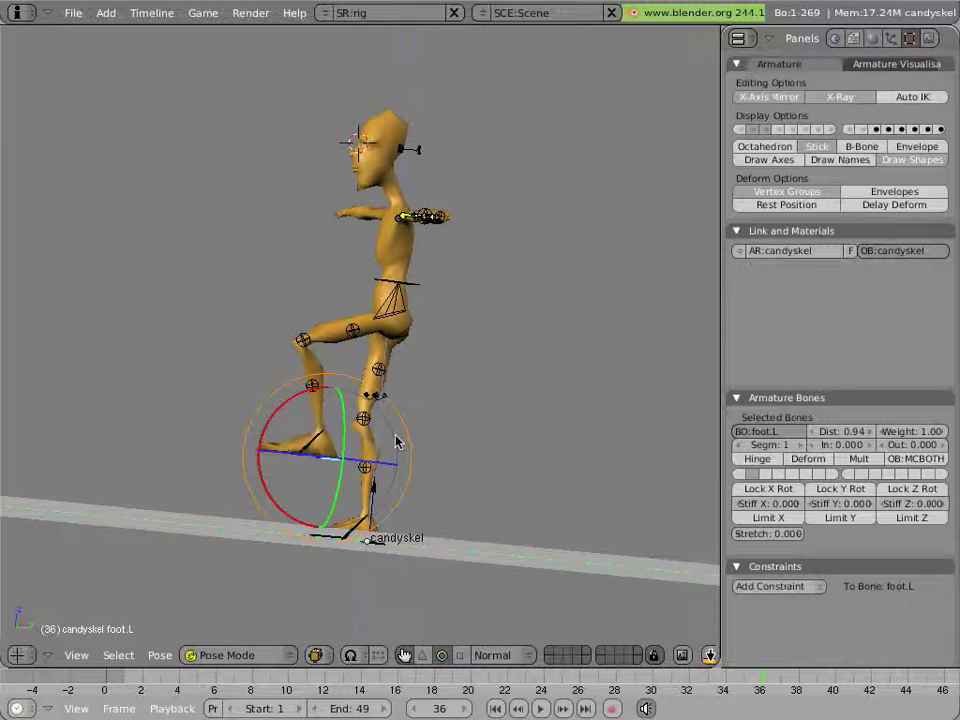
key("KP_1")
key("i")
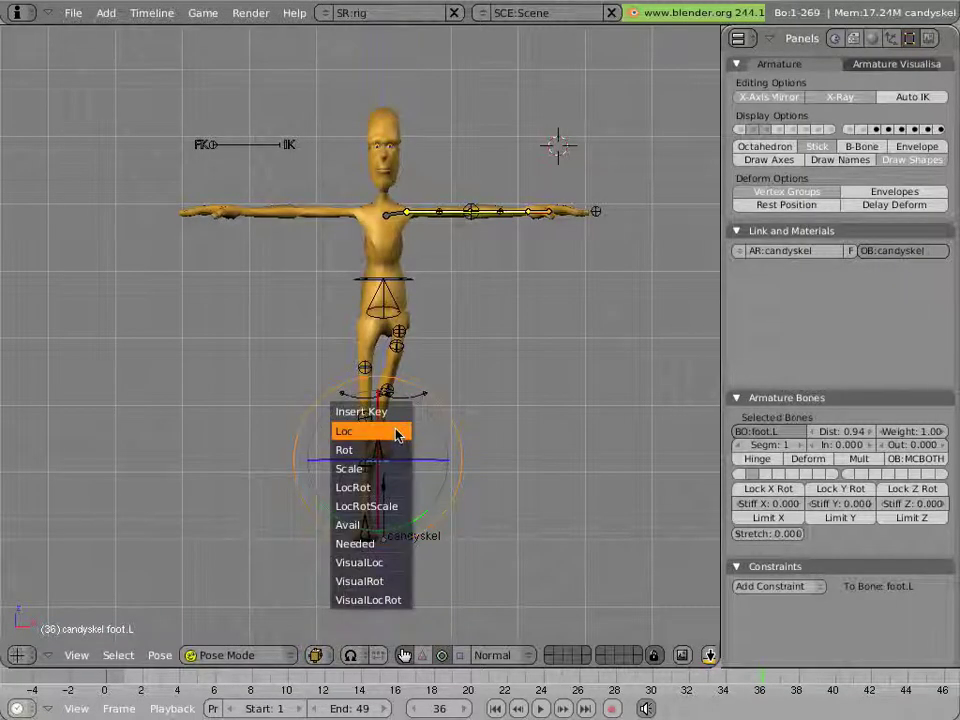
left_click(398, 438)
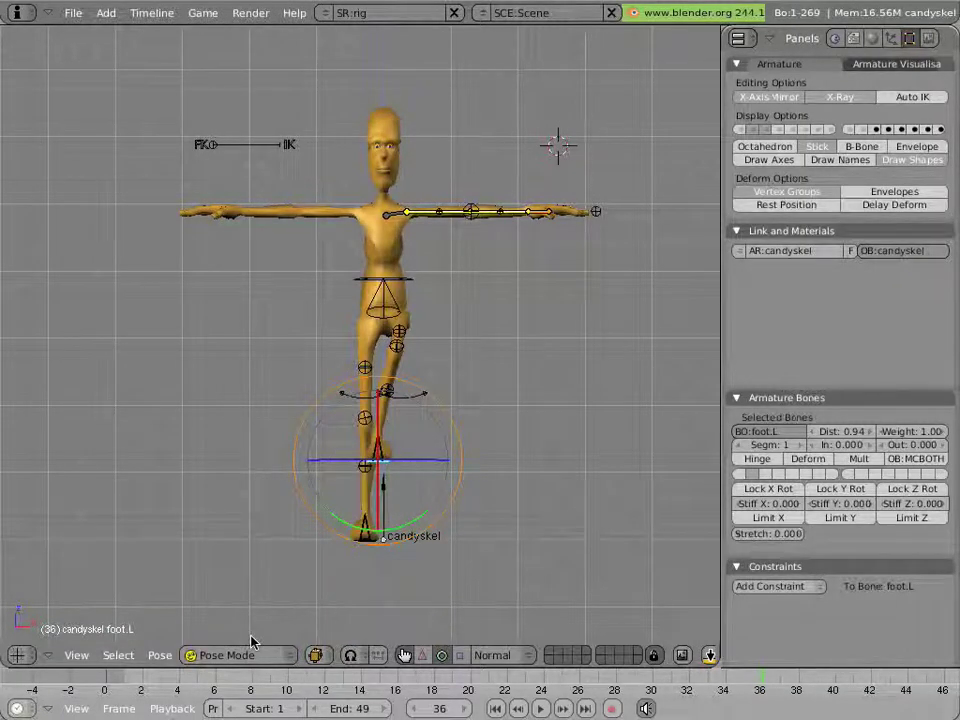
Keyframe the left foot's location at frame 1.
left_click(33, 672)
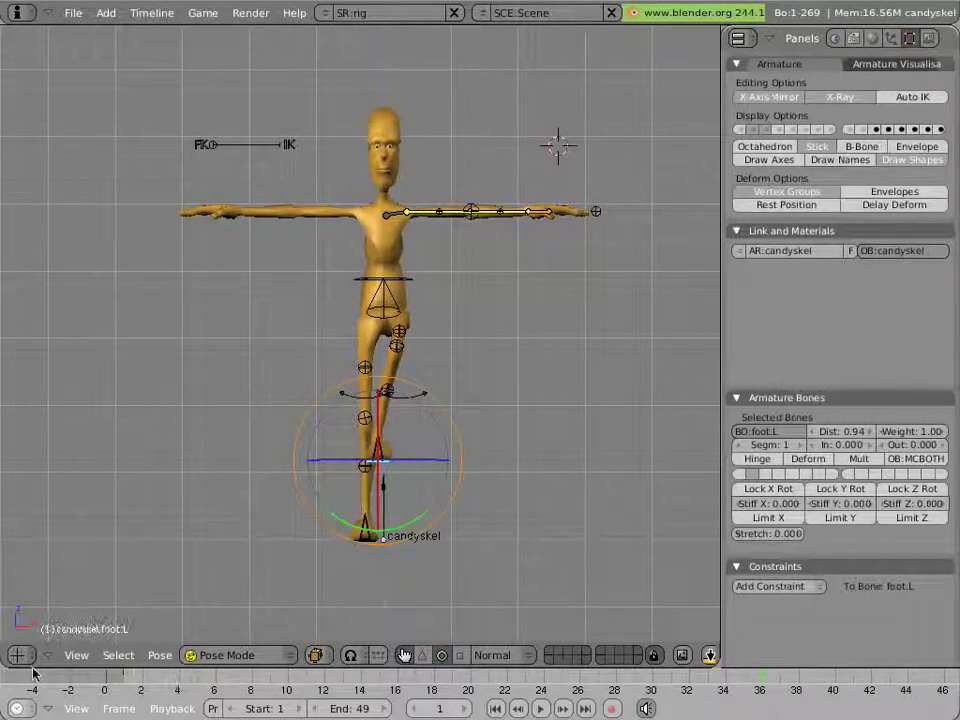
key("i")
left_click(339, 493)
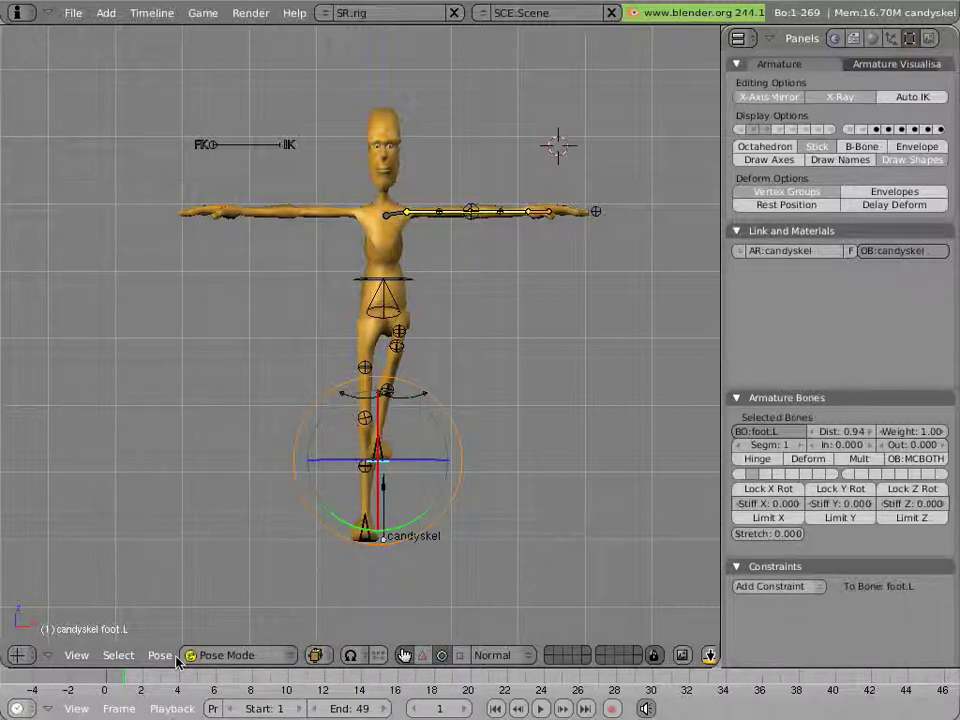
At frame 18, swing the foot out along X and keyframe its location.
left_click(360, 689)
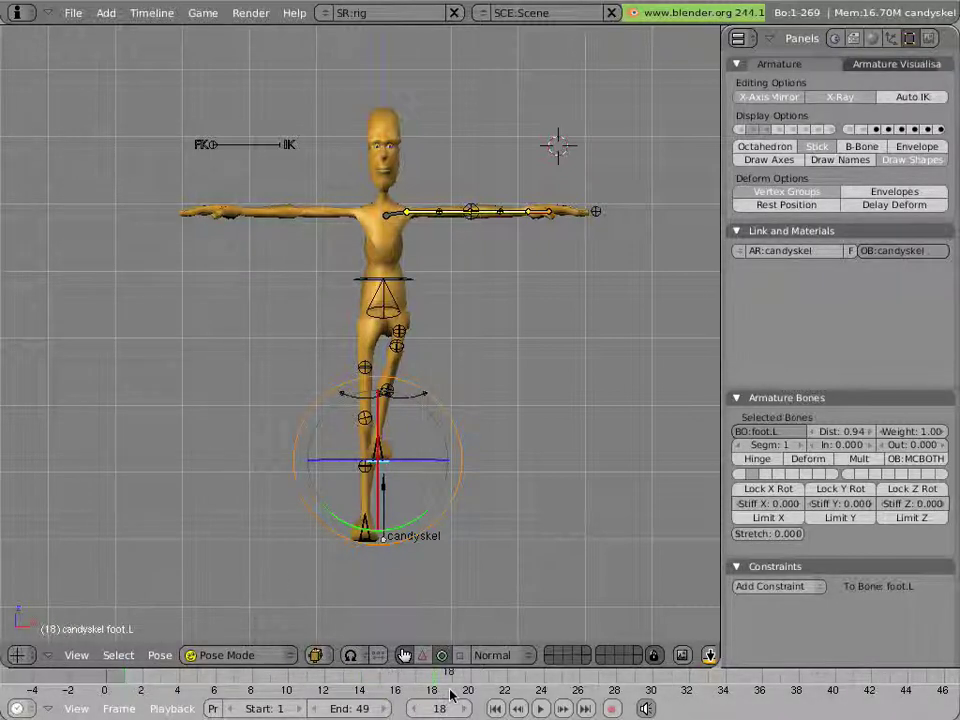
key("g")
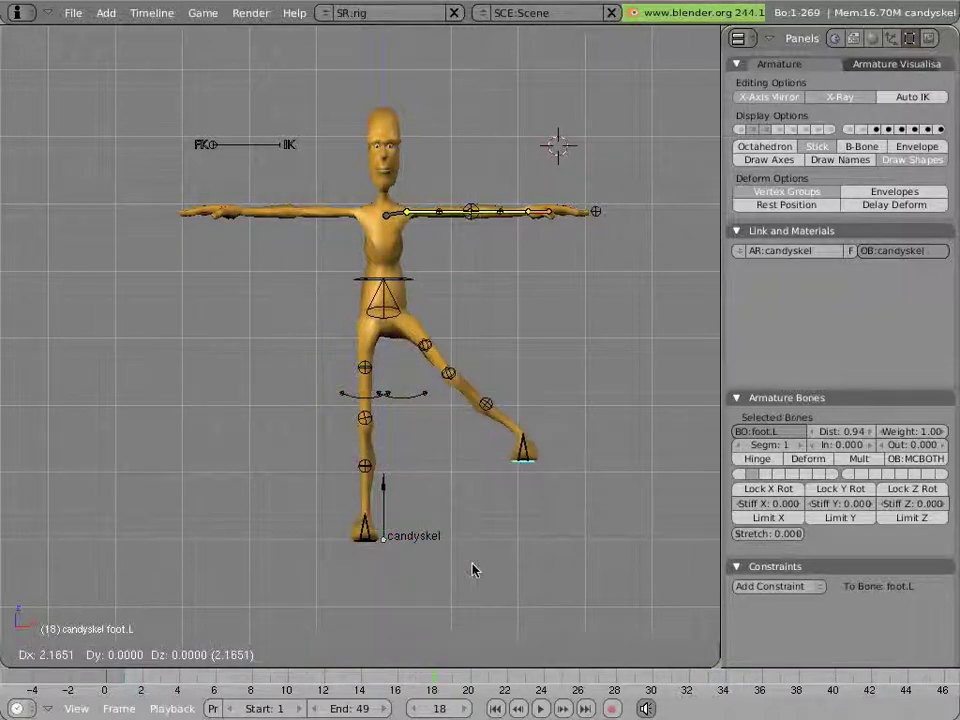
key("x")
left_click(470, 568)
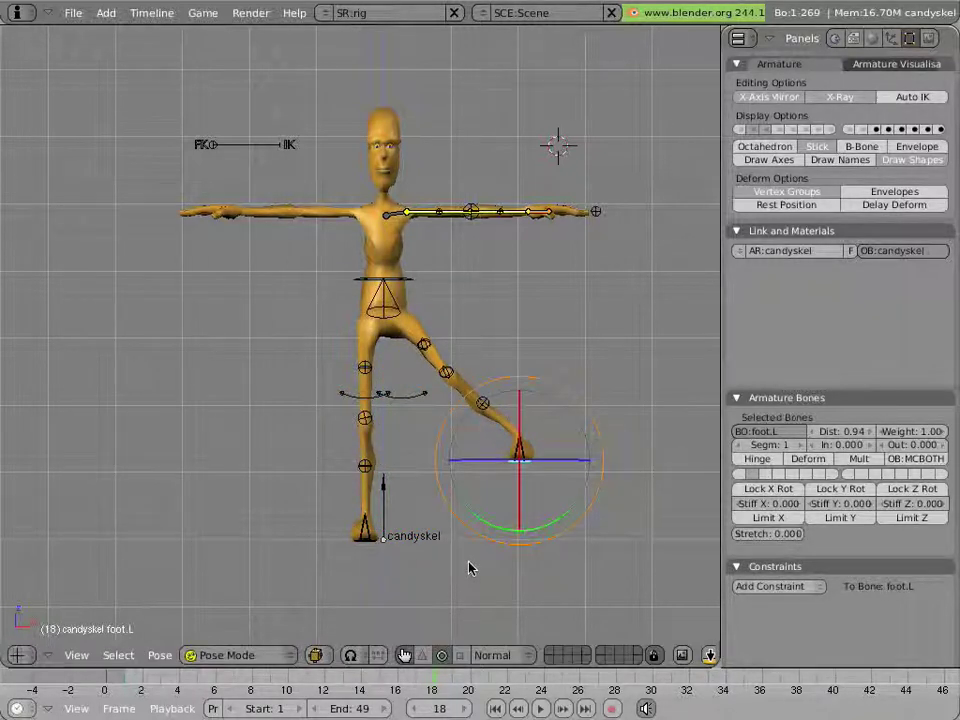
key("i")
left_click(430, 536)
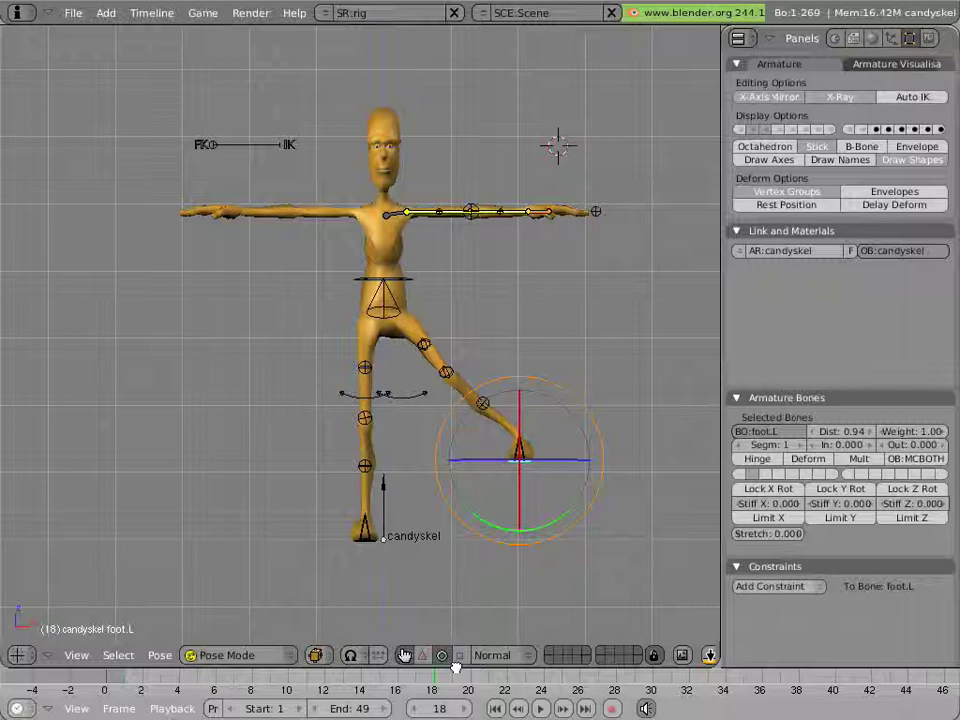
Scrub and play back the leg animation from frame 1 to preview the IK path.
mouse_move(439, 681)
left_mouse_down()
mouse_move(300, 681)
mouse_move(447, 677)
left_mouse_up()
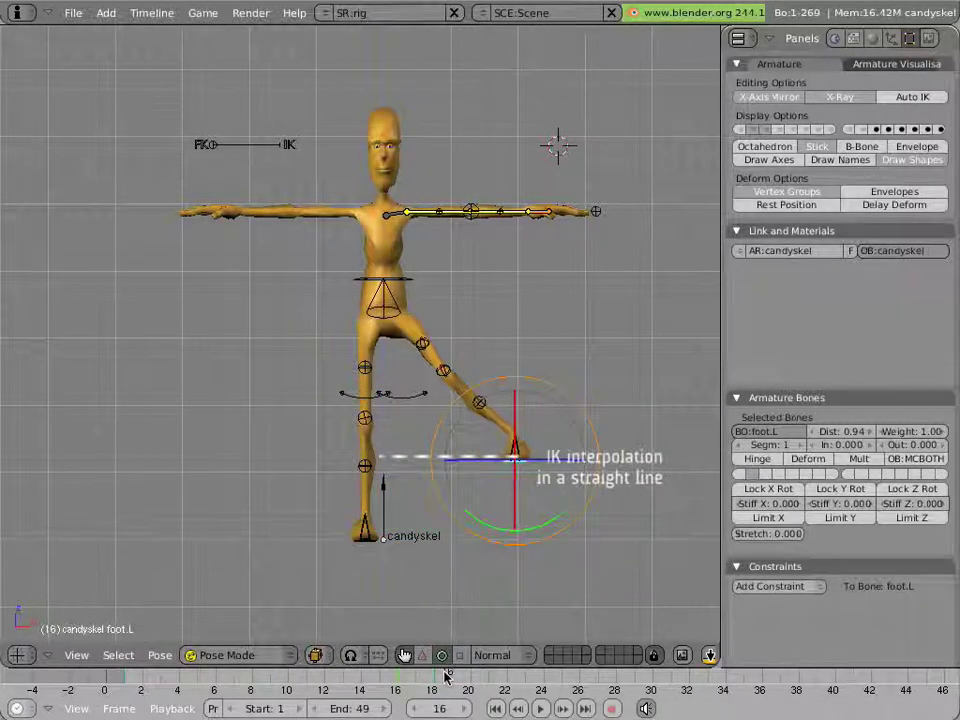
key("shift+Left")
key("alt+a")
key("Escape")
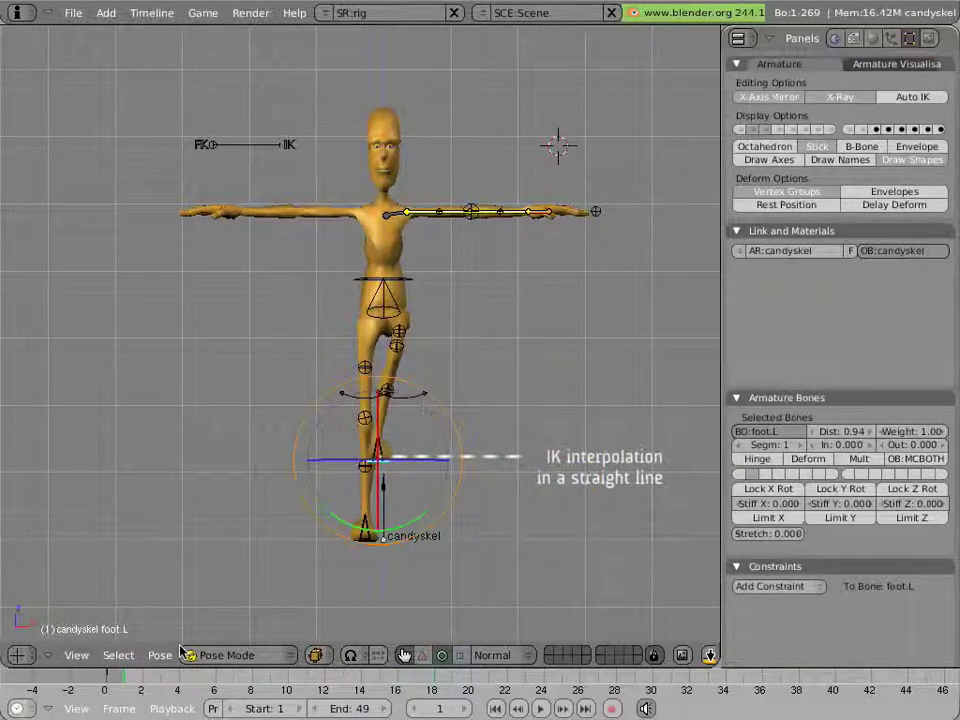
key("alt+a")
key("Escape")
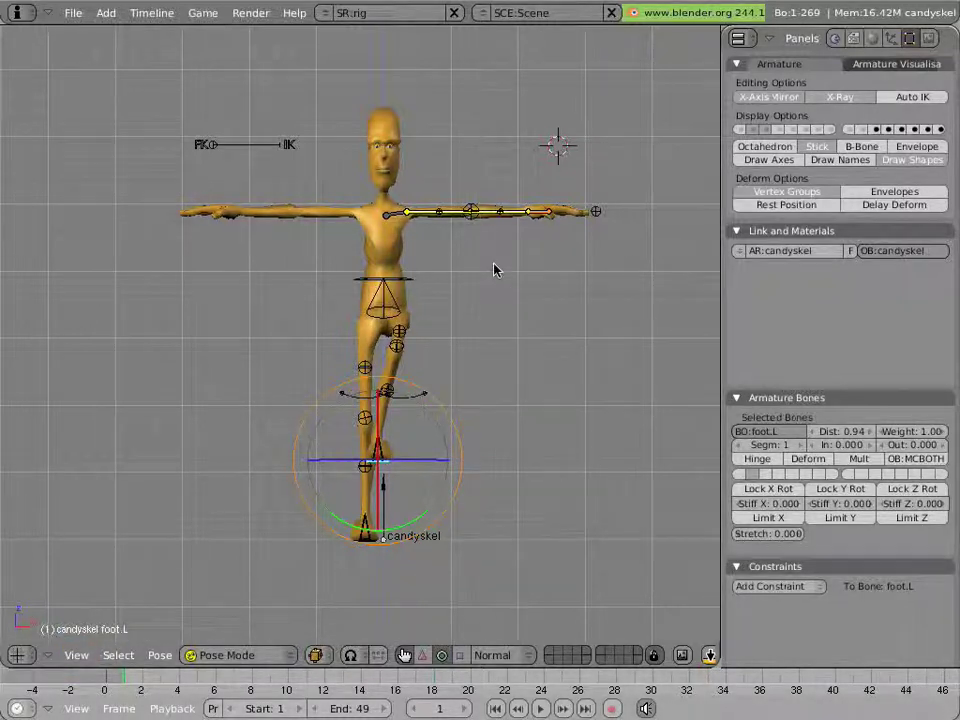
key("KP_7")
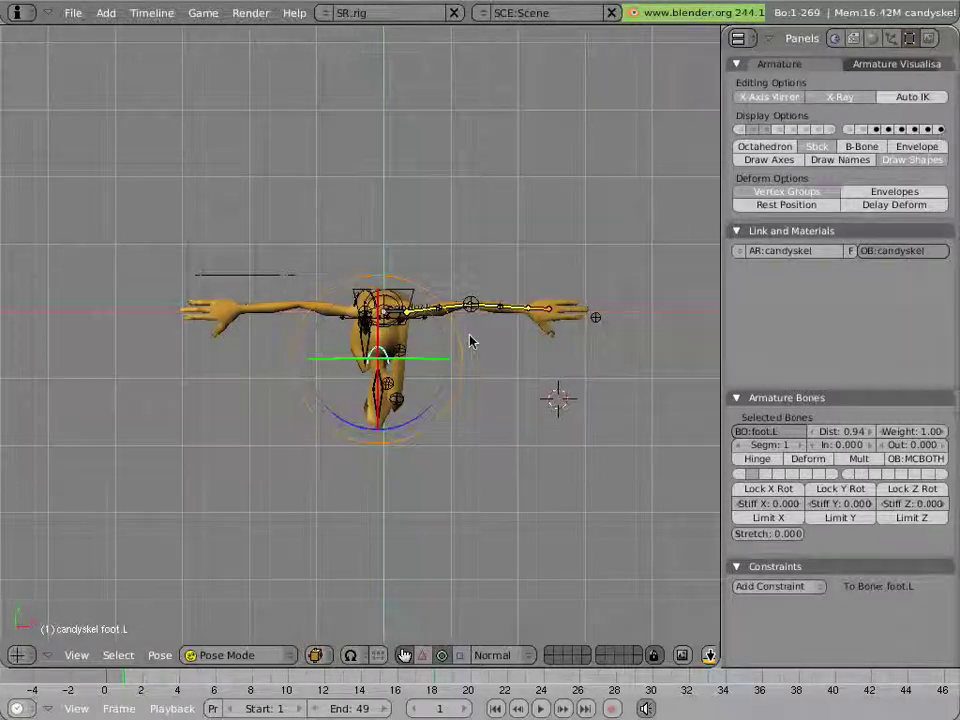
scroll(476, 318, "up", 3)
right_click(514, 290)
middle_click_drag(515, 336, 367, 318, "shift")
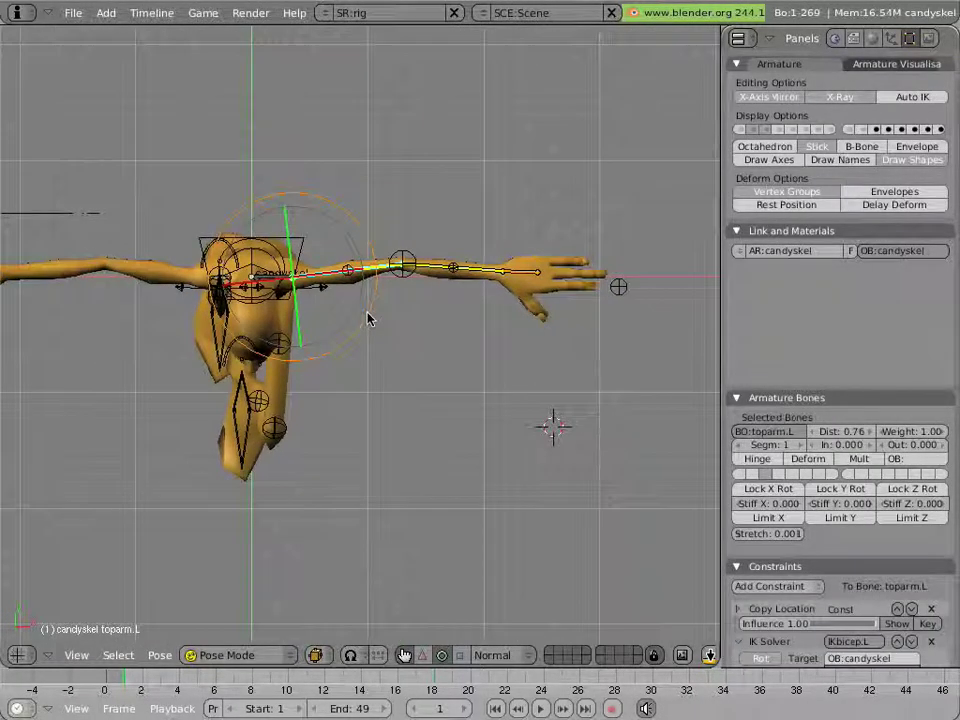
key("r")
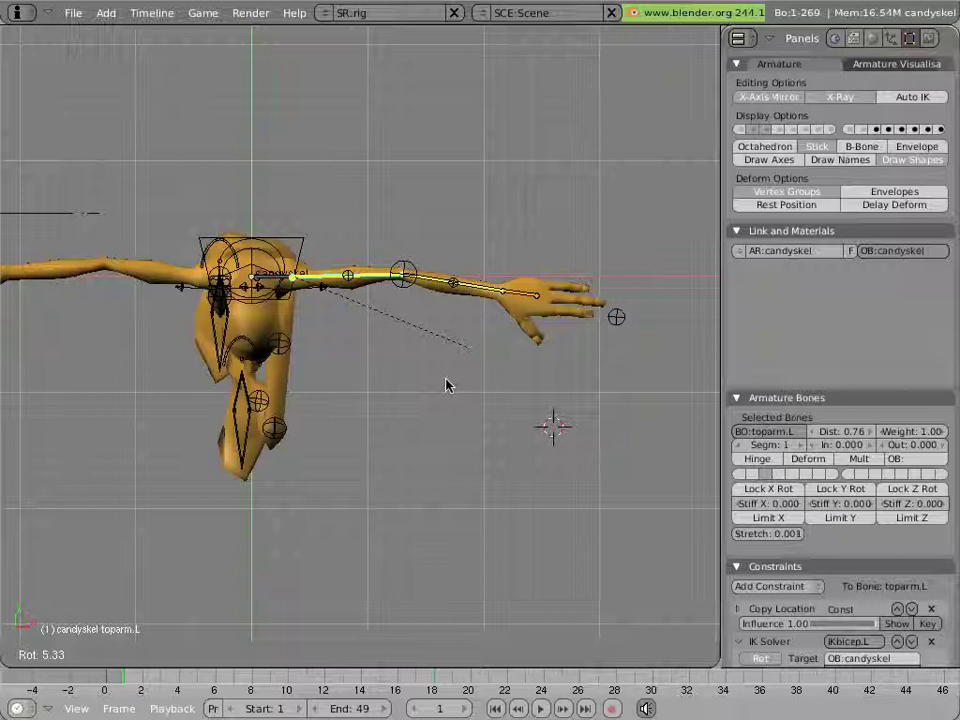
key("Escape")
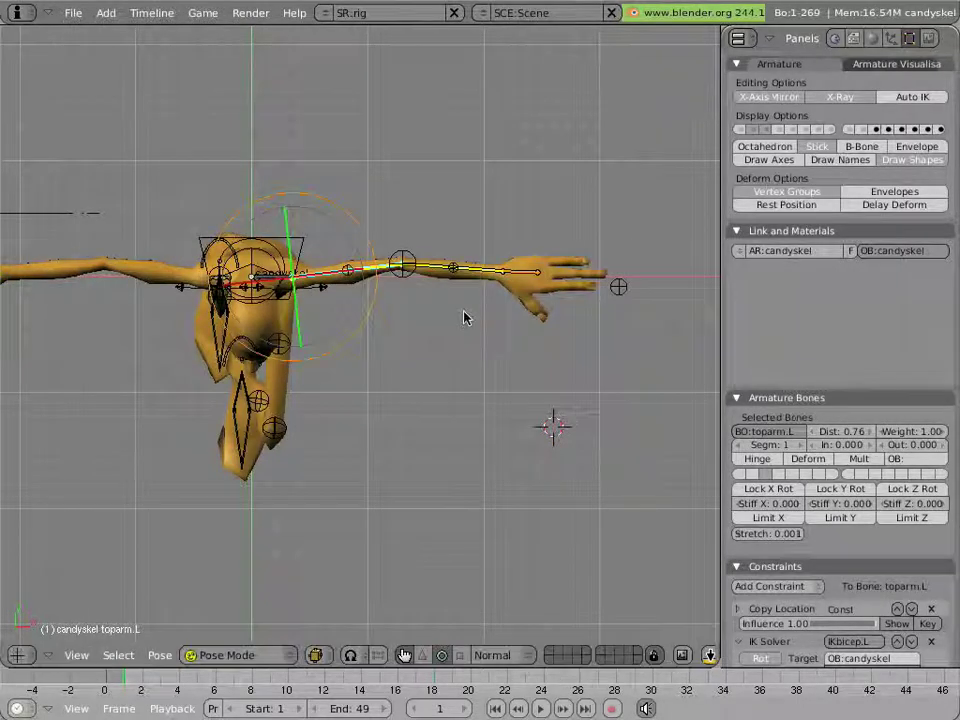
right_click(488, 281)
key("r")
key("Escape")
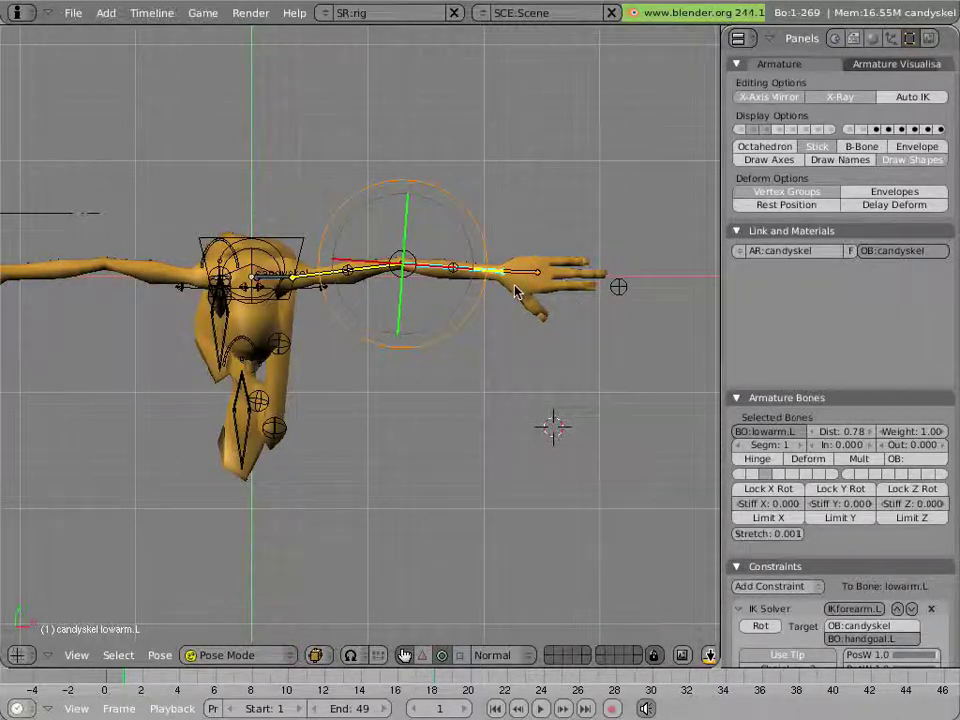
Rotate lowarm.L to hang down and keyframe its rotation at frame 1.
key("r")
left_click(392, 398)
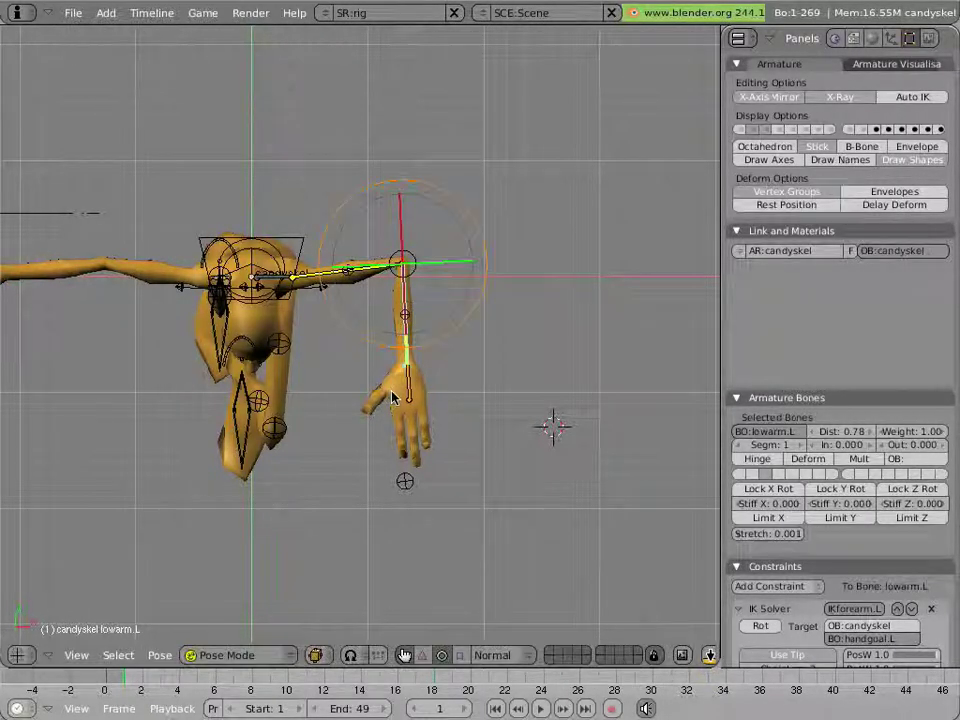
key("i")
left_click(389, 409)
At frame 11, rotate the forearm back up level and keyframe its rotation.
key("Up")
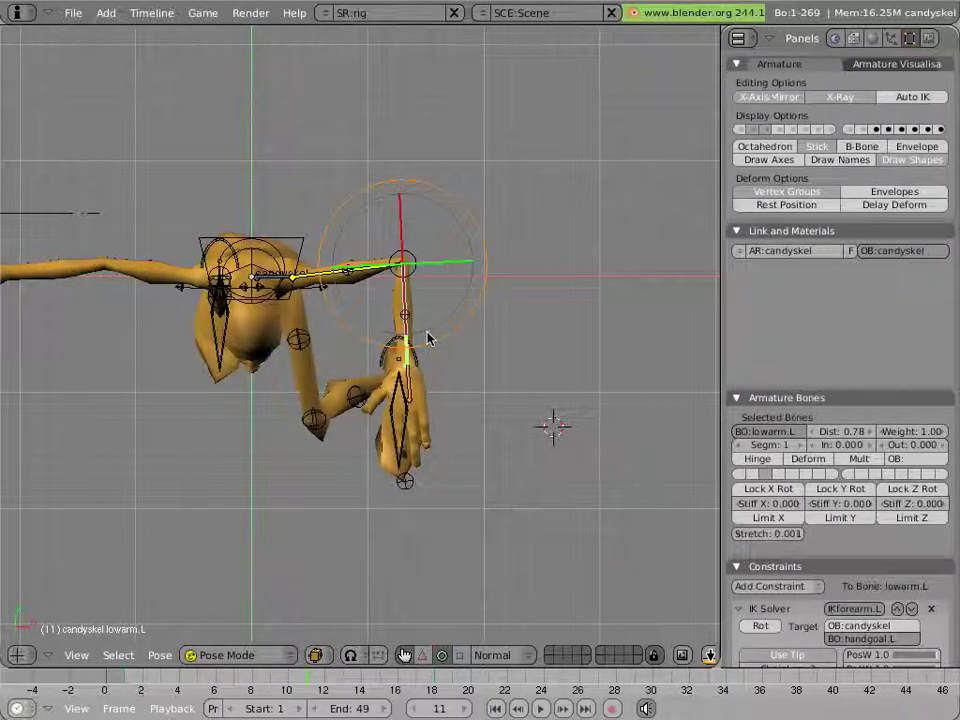
key("r")
left_click(535, 224)
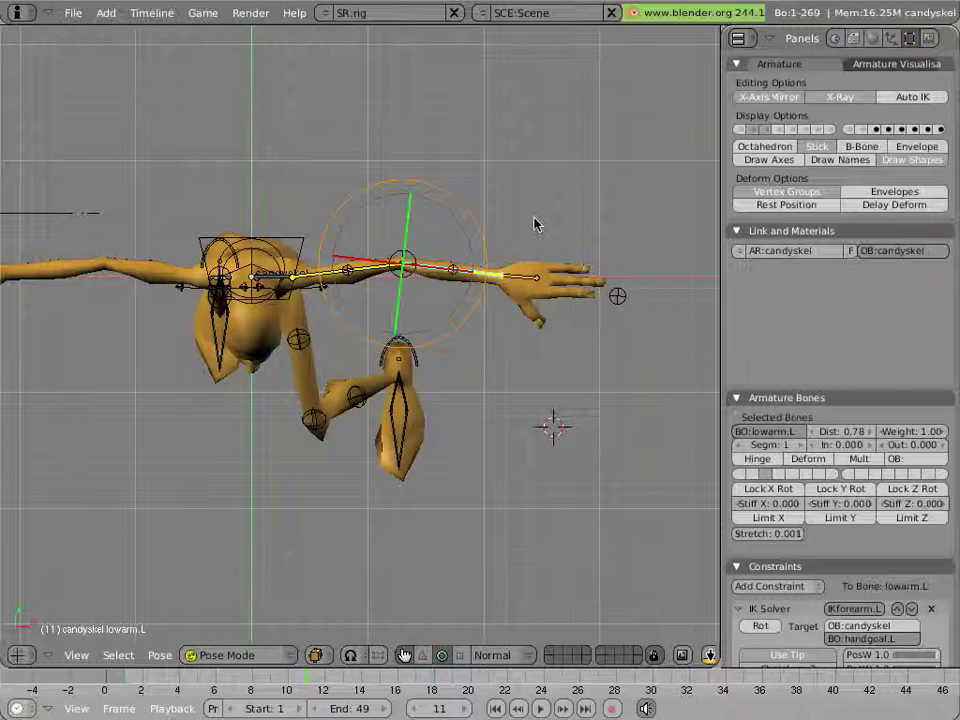
key("i")
left_click(535, 224)
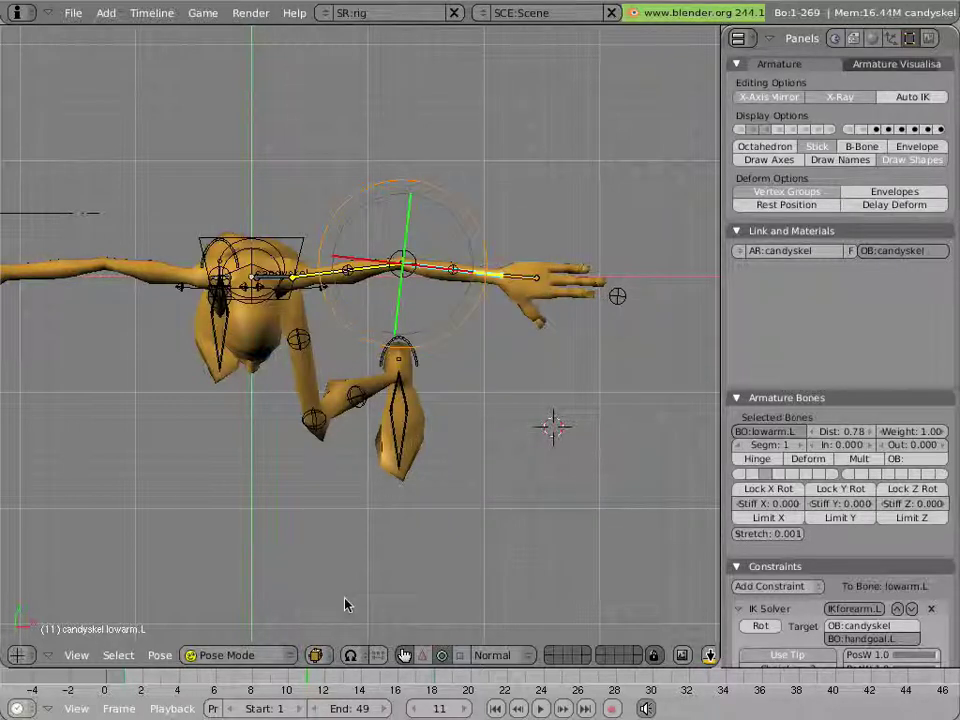
Scrub and play the arm animation to preview its FK arc.
left_click_drag(300, 686, 322, 683)
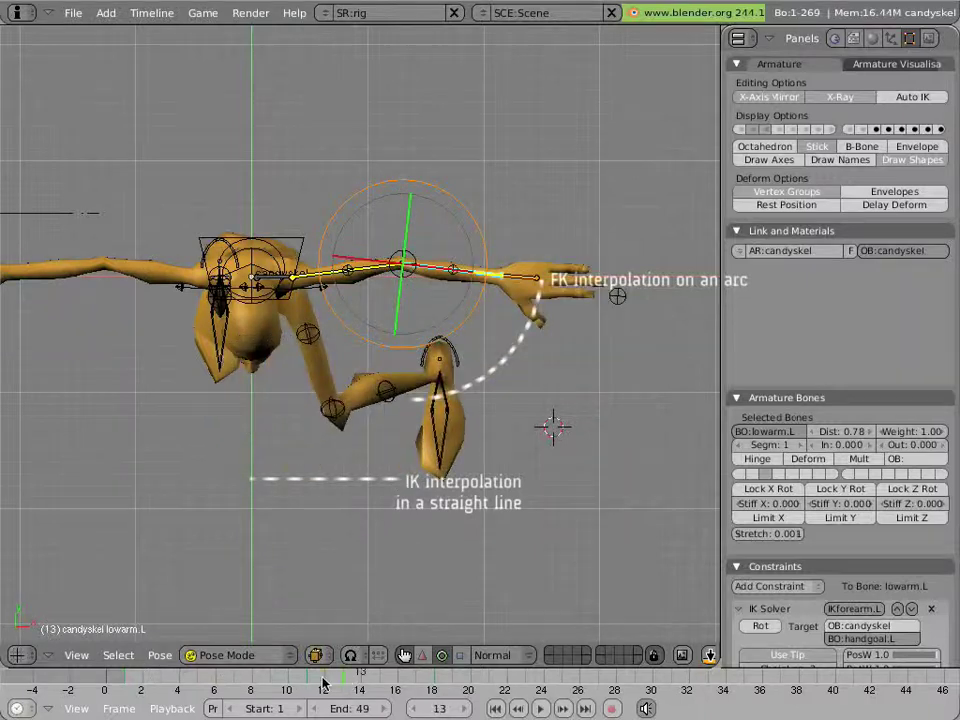
key("alt+a")
key("Escape")
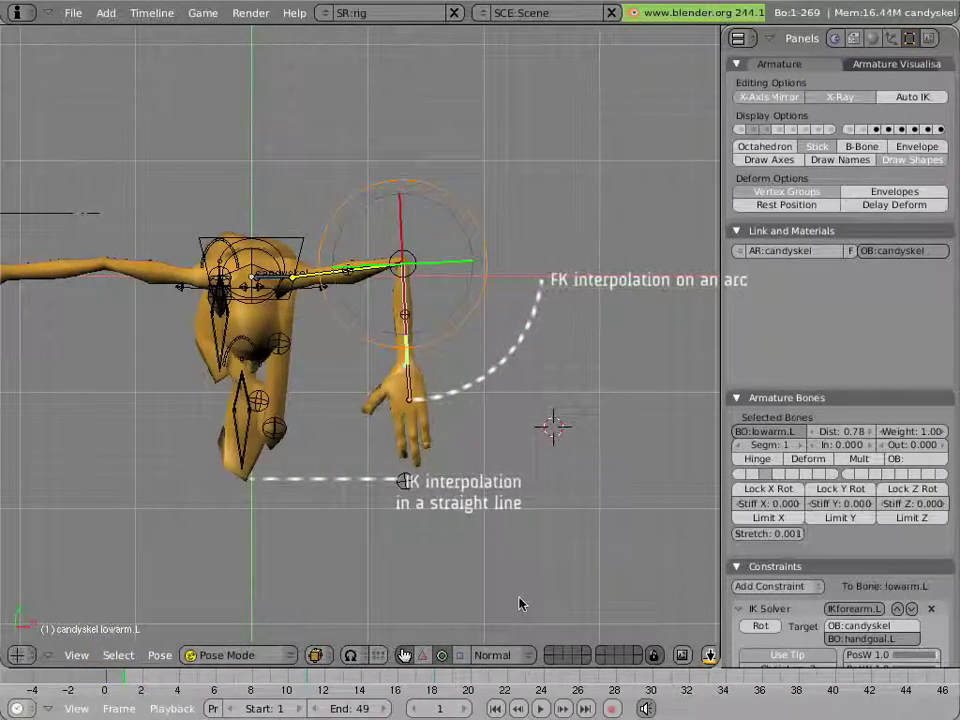
Split the 3D view into two stacked areas and make the lower one an Action Editor.
right_click(719, 497)
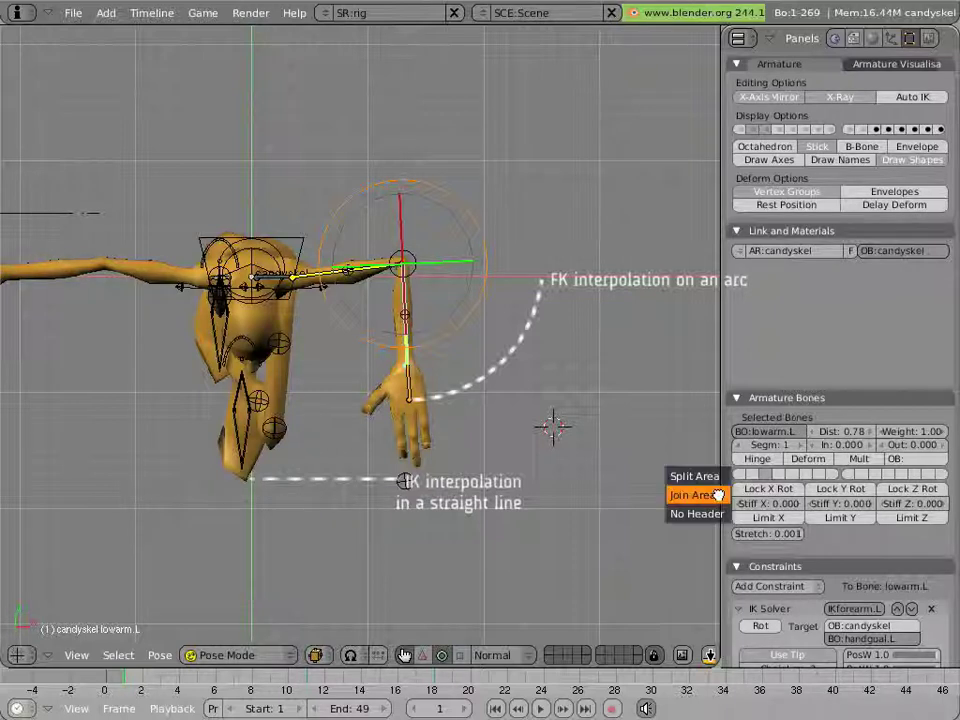
left_click(707, 477)
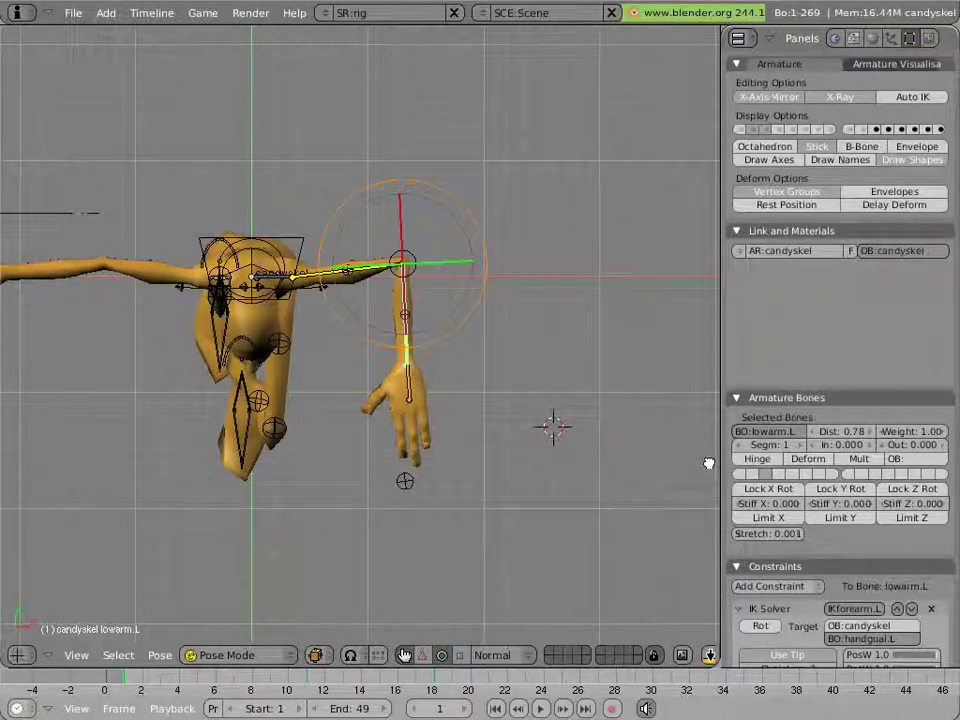
left_click(709, 463)
left_click(18, 650)
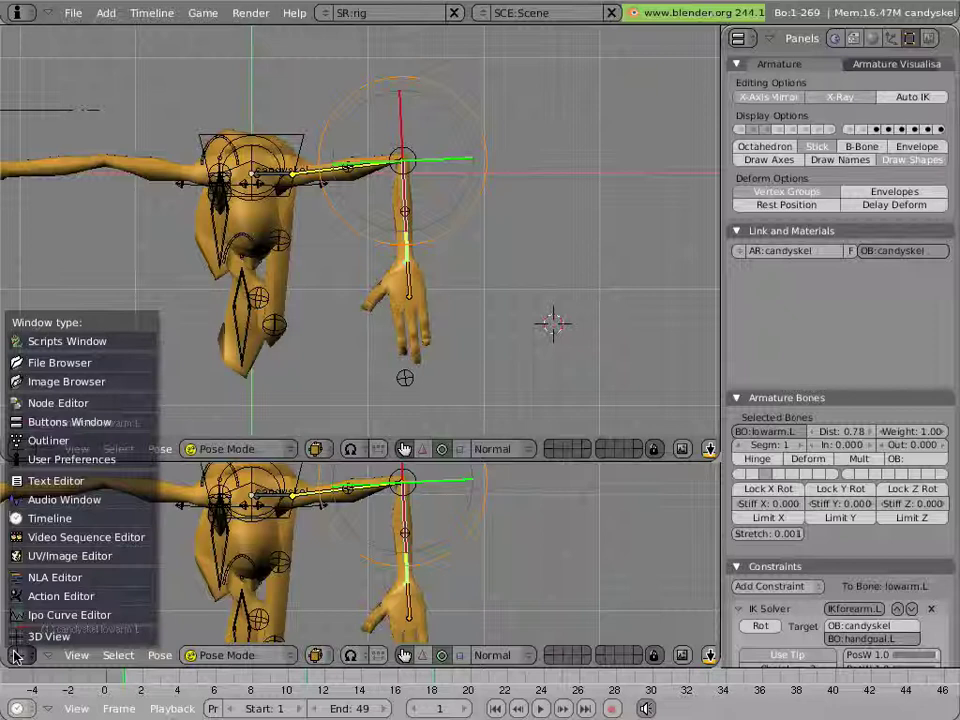
left_click(66, 594)
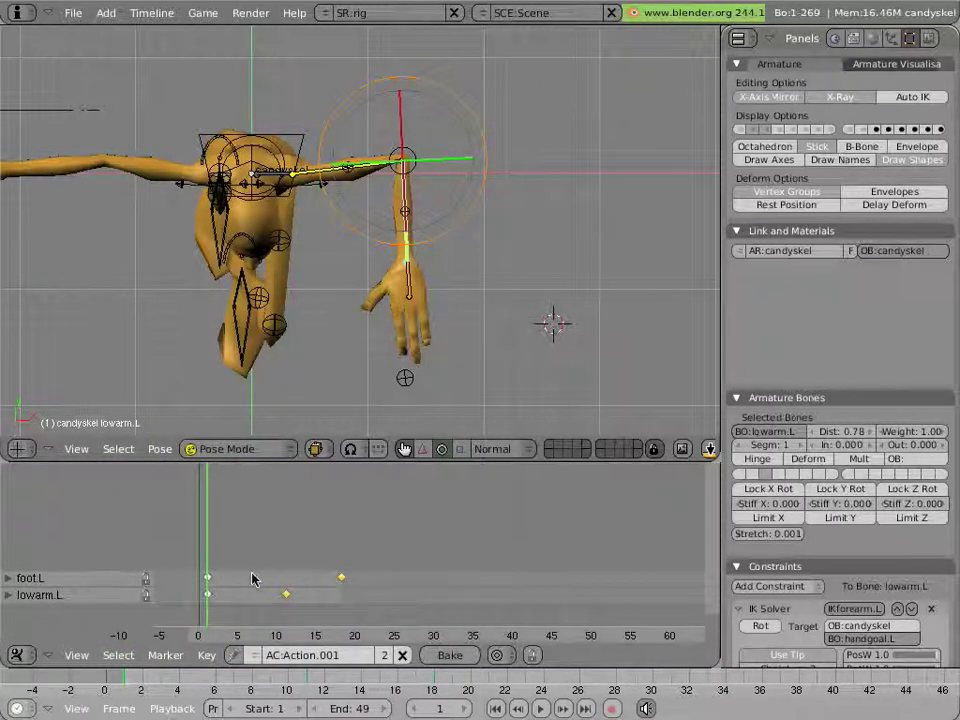
Unlink Action.001, then clear location and rotation on all bones to reach rest pose.
left_click(402, 655)
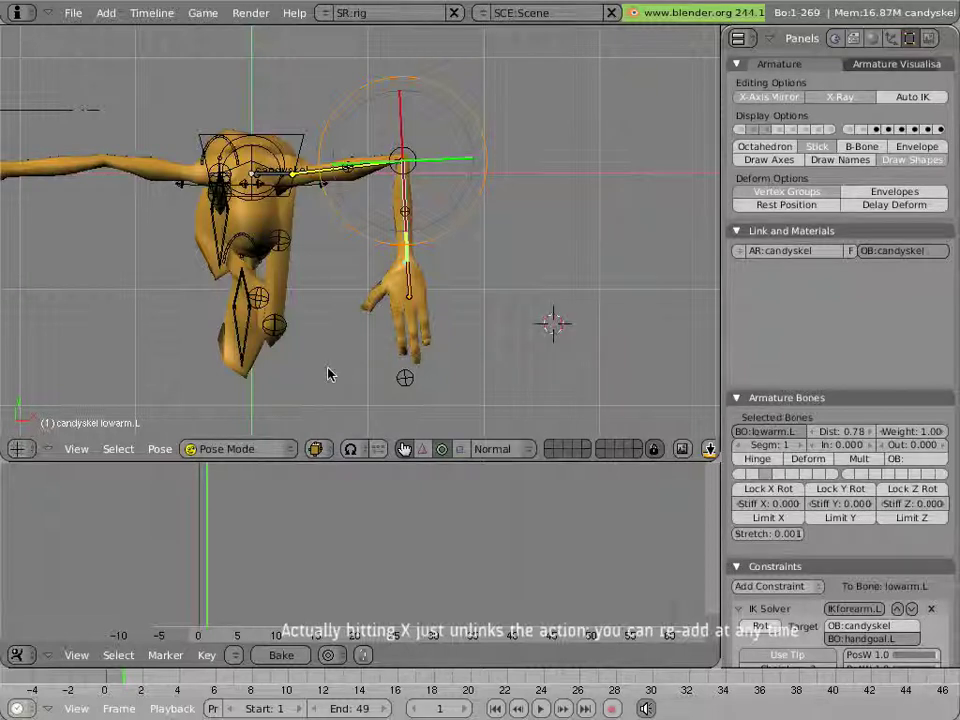
key("a")
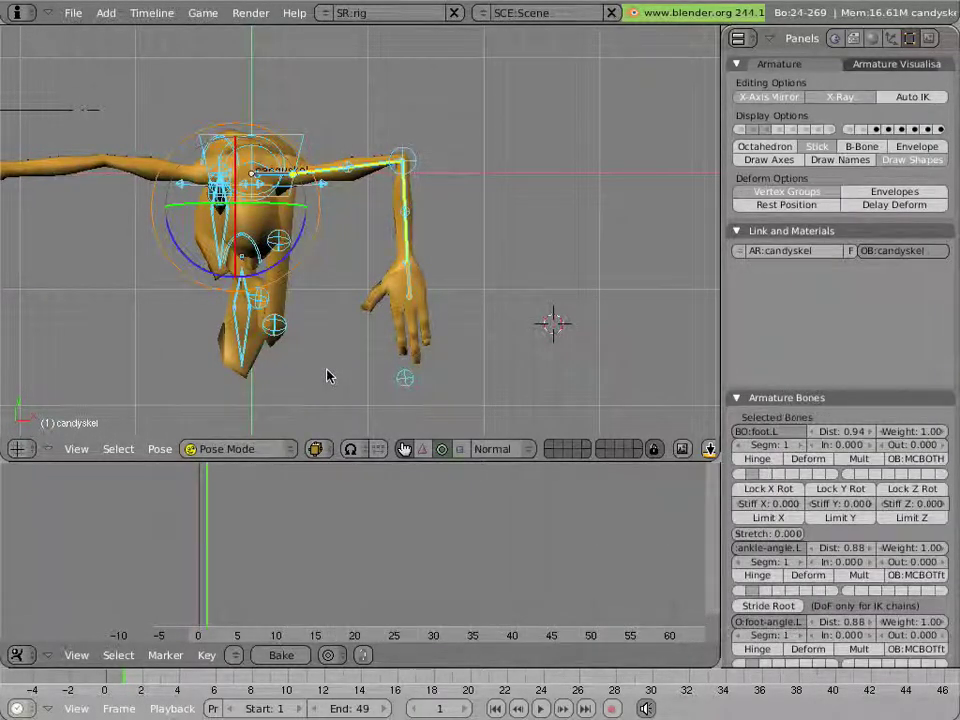
key("alt+g")
left_click(327, 375)
key("alt+r")
left_click(327, 375)
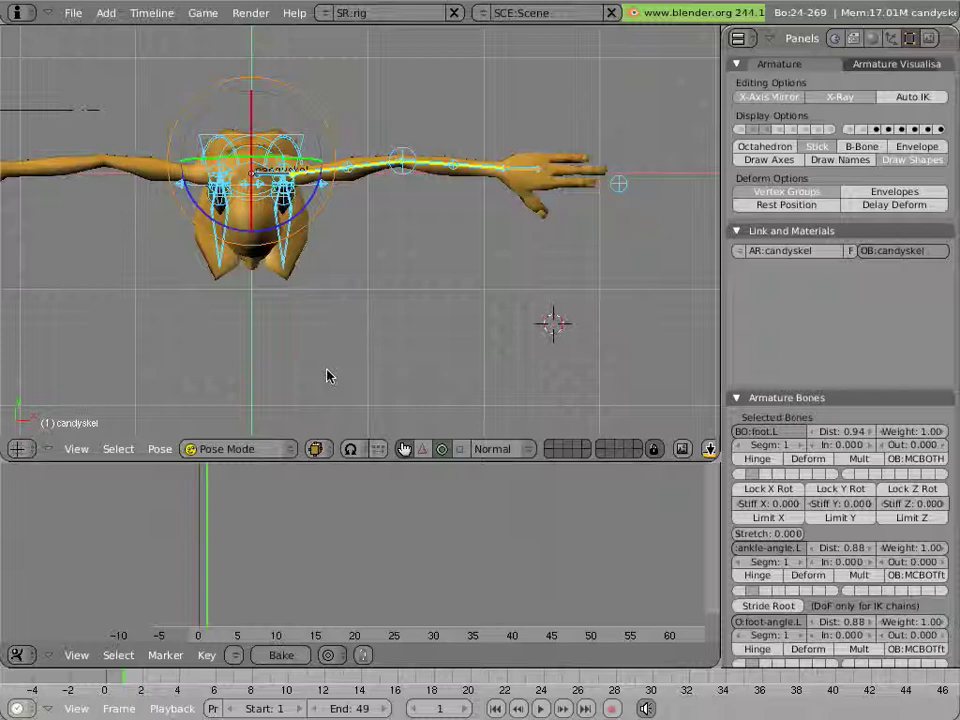
key("KP_1")
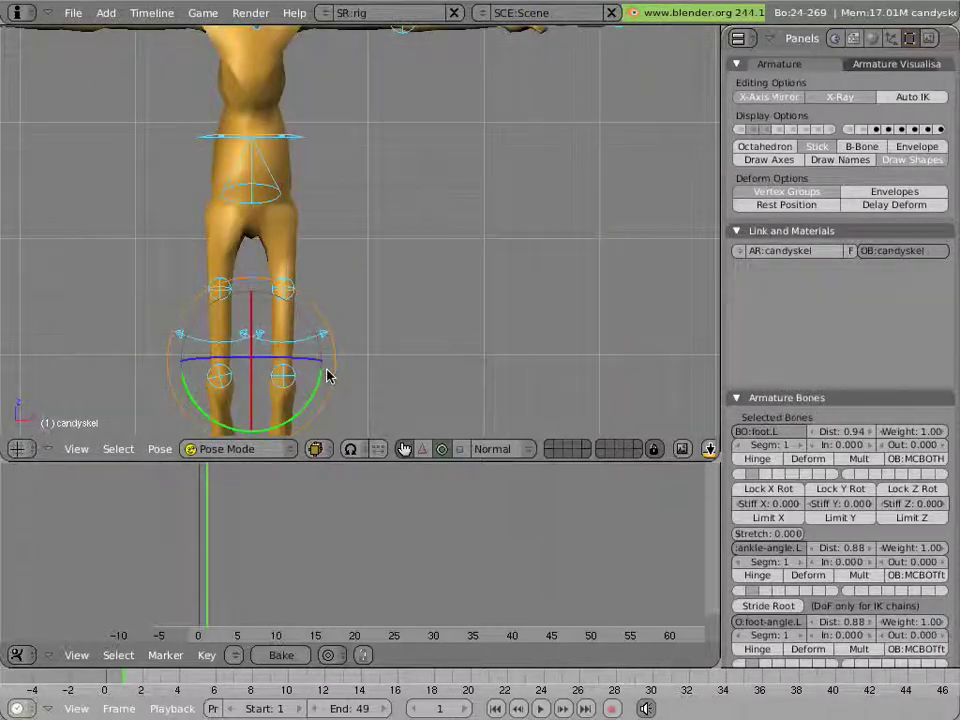
Select hand.L and delete its IK Solver constraint in the Constraints panel.
middle_click_drag(364, 231, 413, 367, "shift")
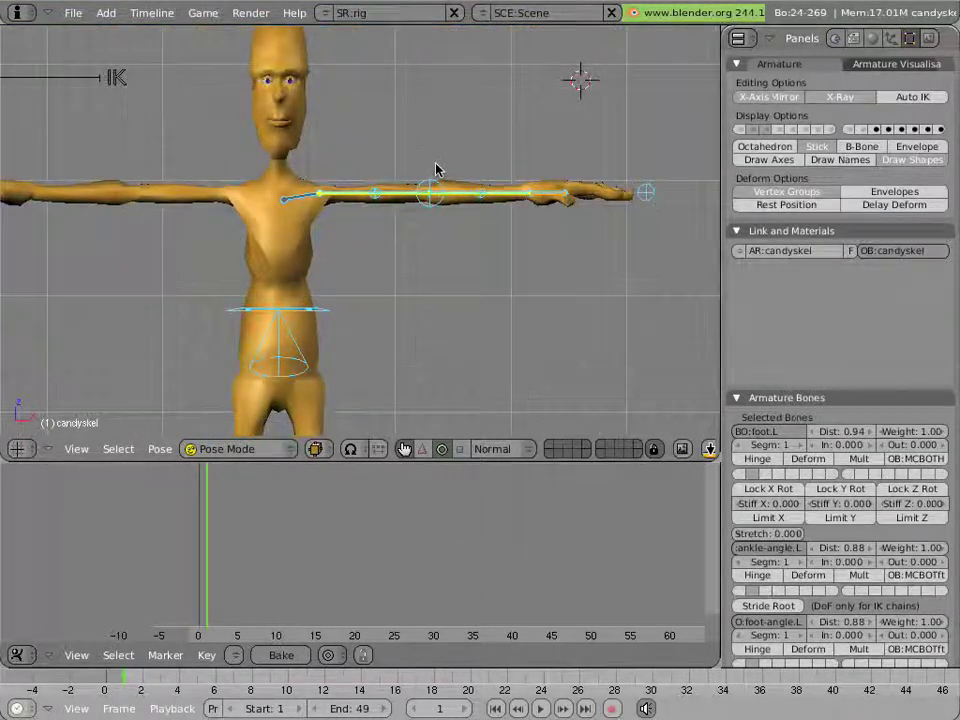
middle_click_drag(439, 171, 434, 256, "shift")
right_click(499, 290)
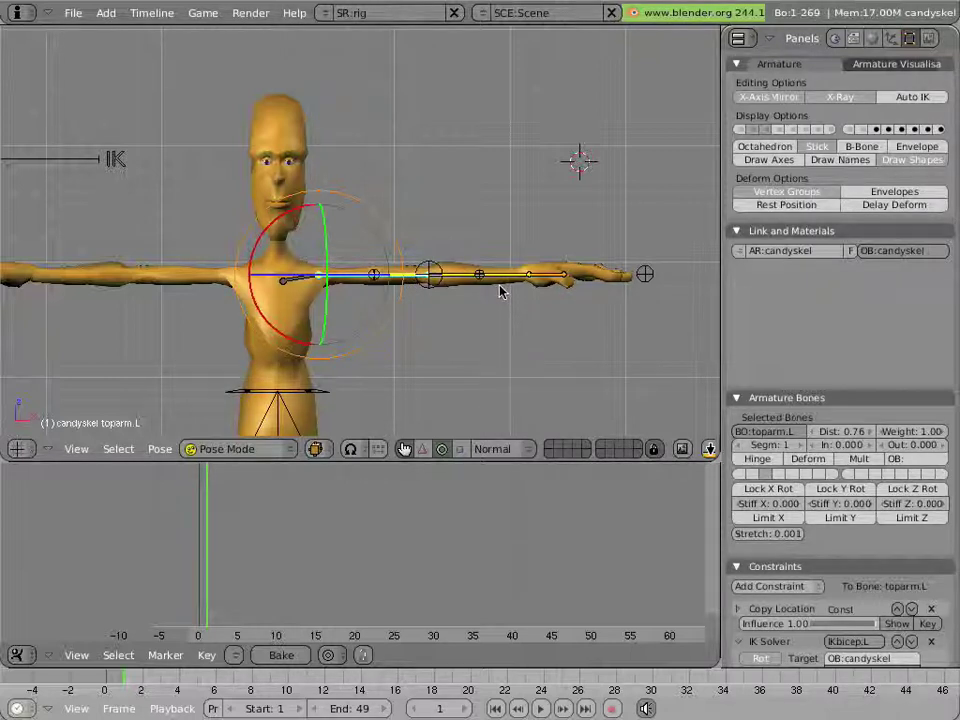
right_click(597, 300)
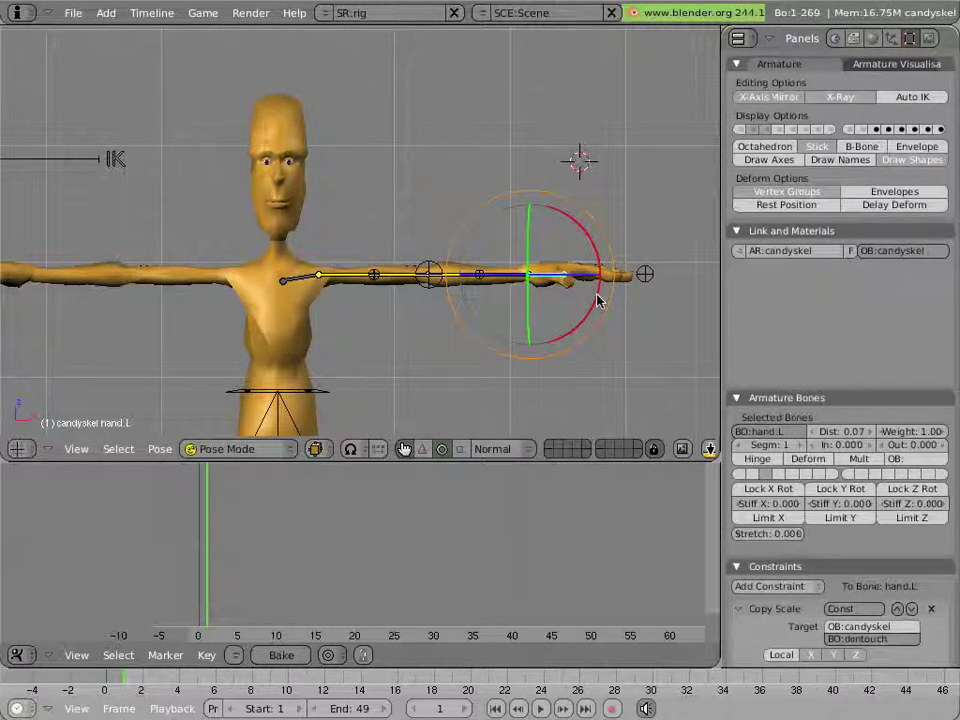
scroll(830, 482, "down", 6)
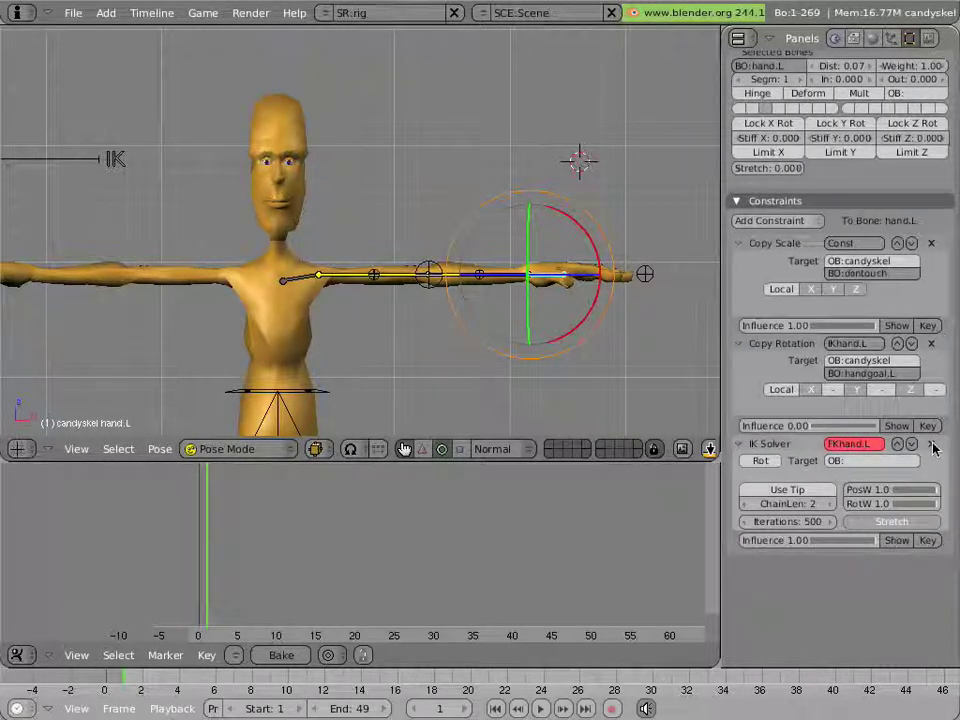
left_click(932, 445)
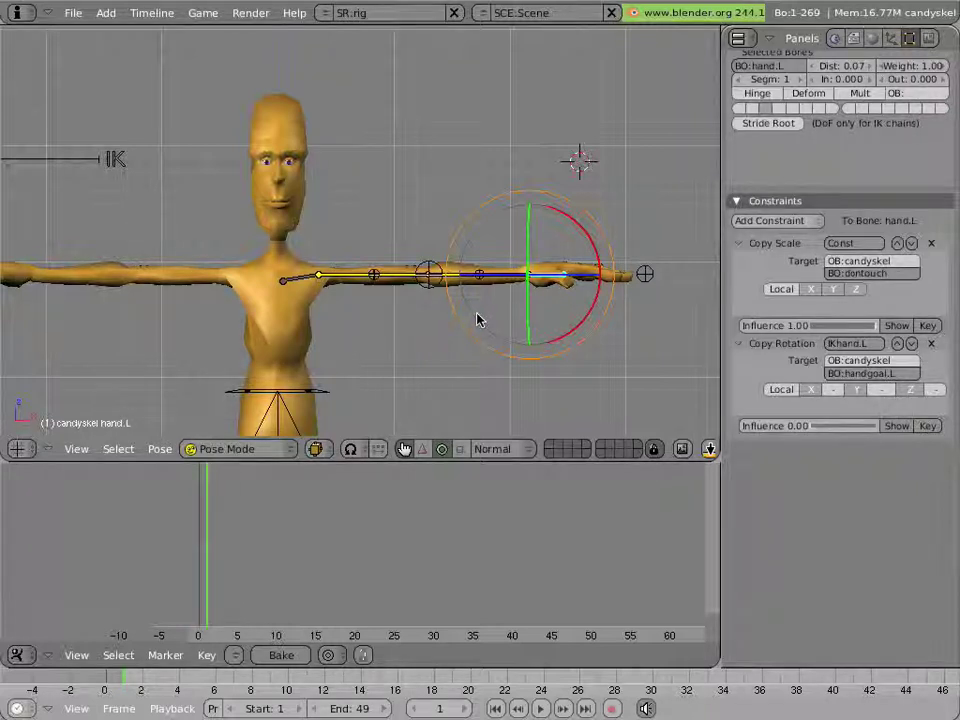
Add a Without Target IK constraint to hand.L with Ctrl+I.
key("ctrl+i")
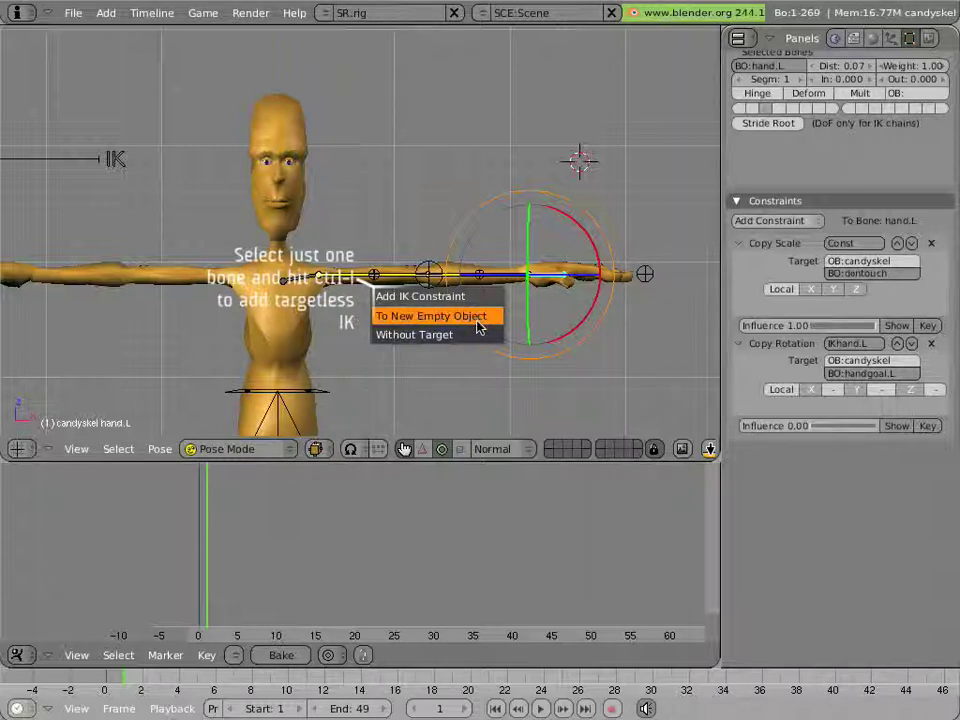
left_click(477, 333)
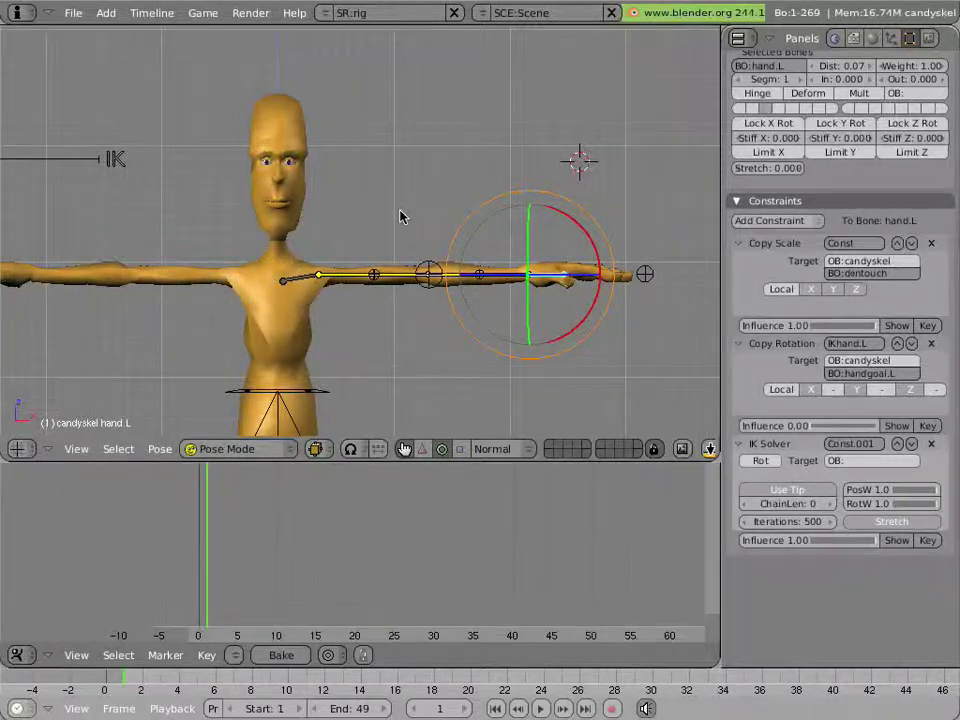
Test the targetless hand IK, then turn off Use Tip and set ChainLen to 2.
middle_click_drag(631, 364, 564, 317)
key("g")
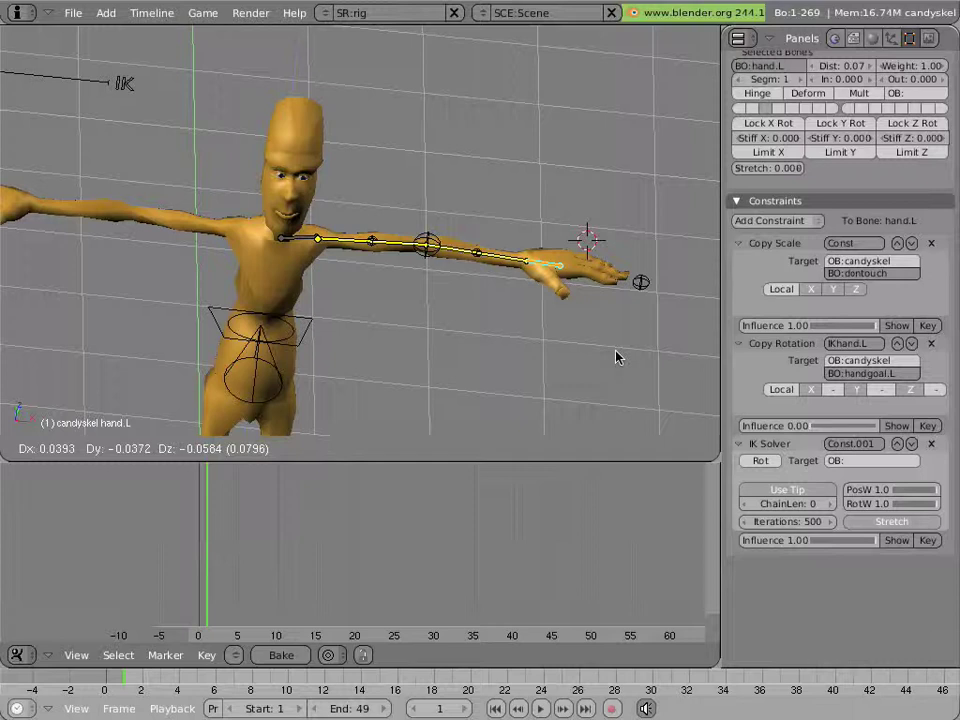
left_click(577, 347)
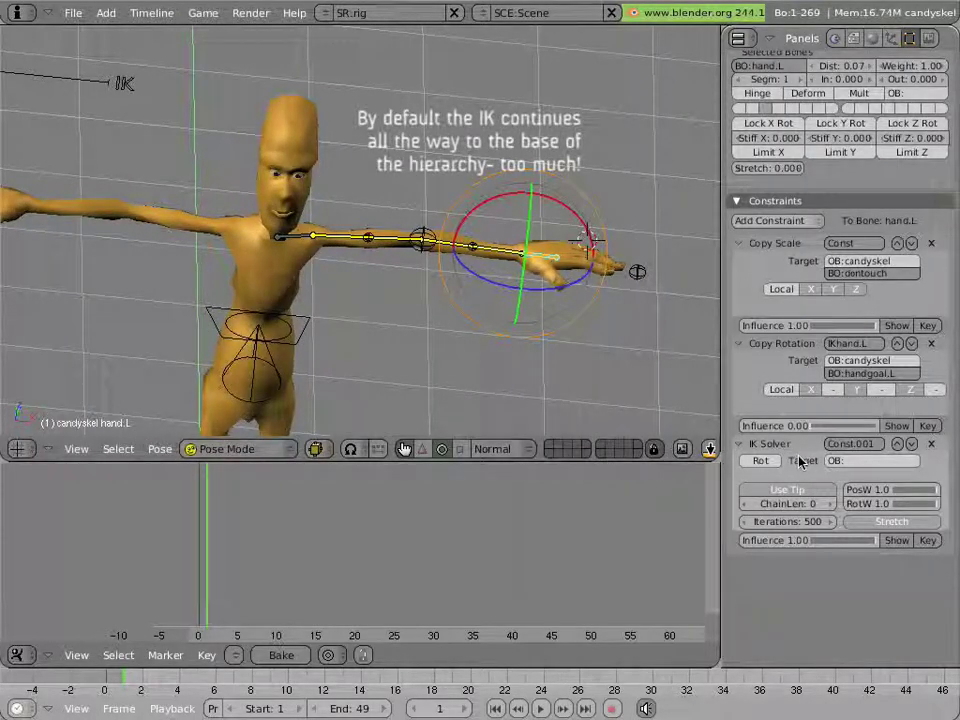
left_click(787, 489)
left_click(816, 504)
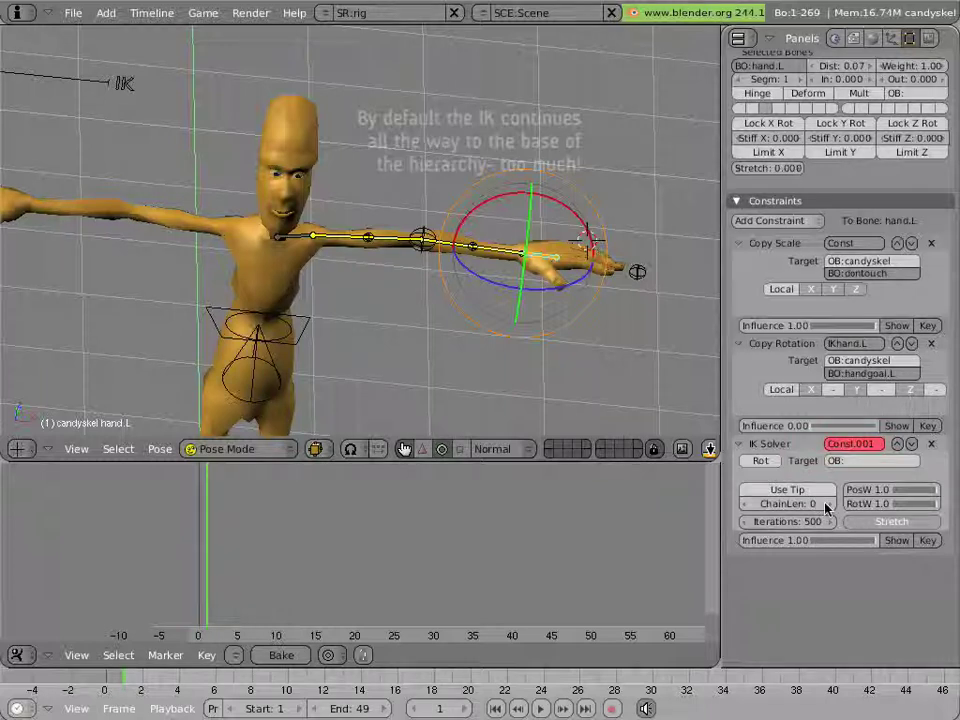
left_click(826, 508)
key("g")
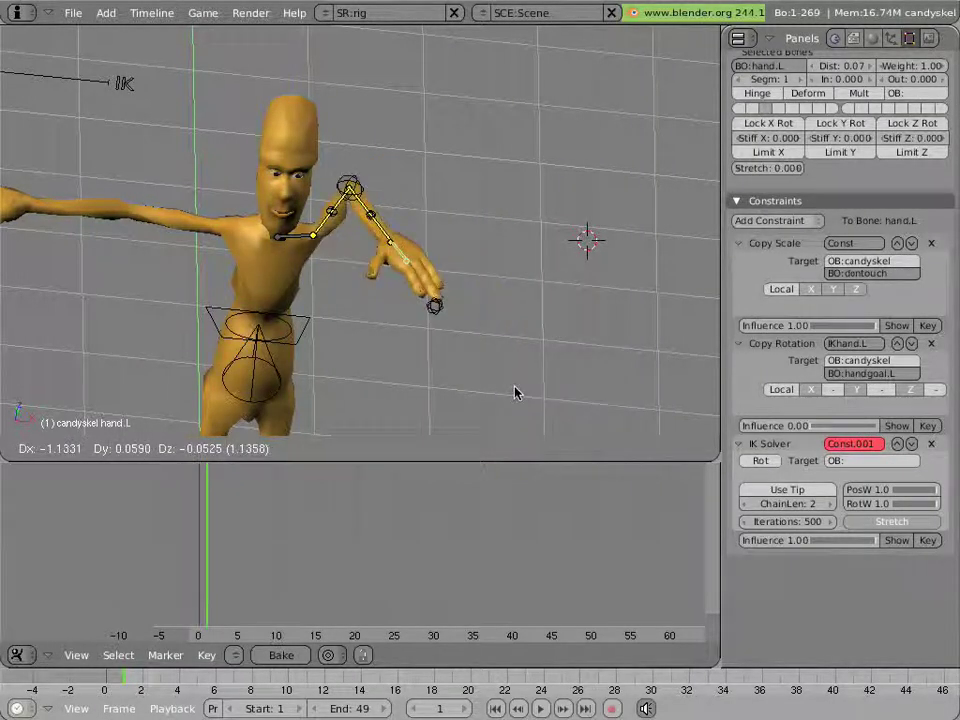
Try moving the hand and rotating toparm.L, cancelling each without changing the pose.
key("Escape")
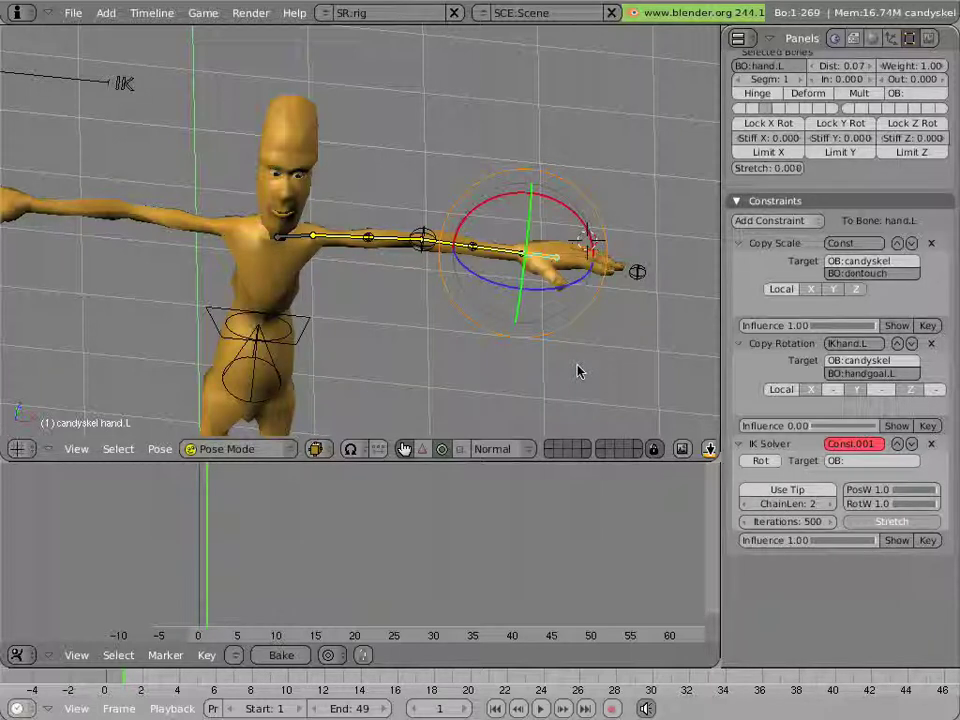
key("g")
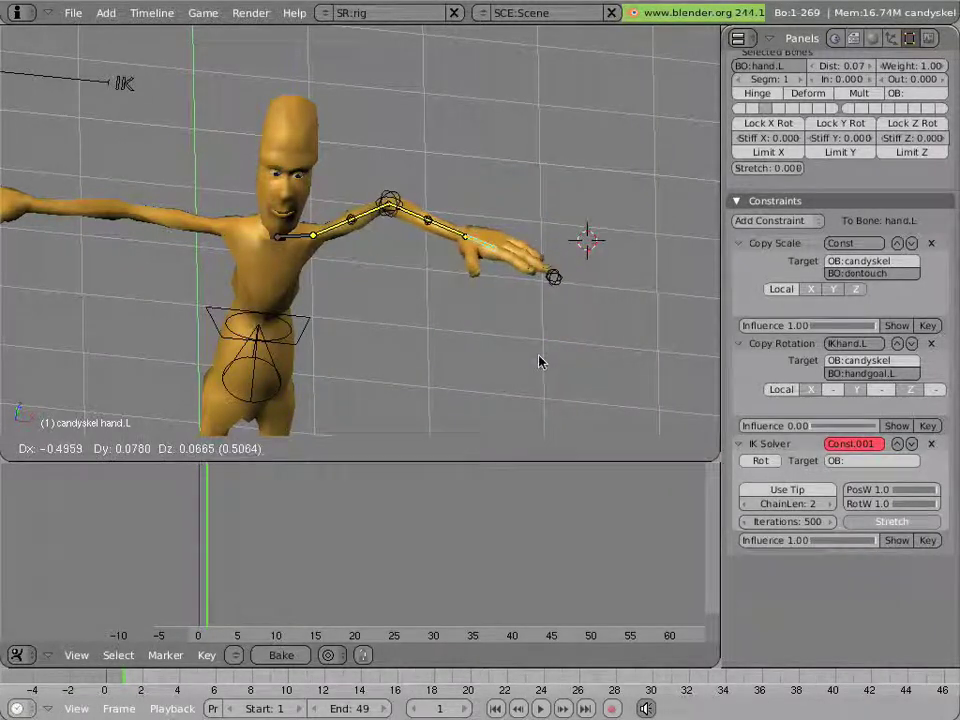
key("Escape")
right_click(375, 250)
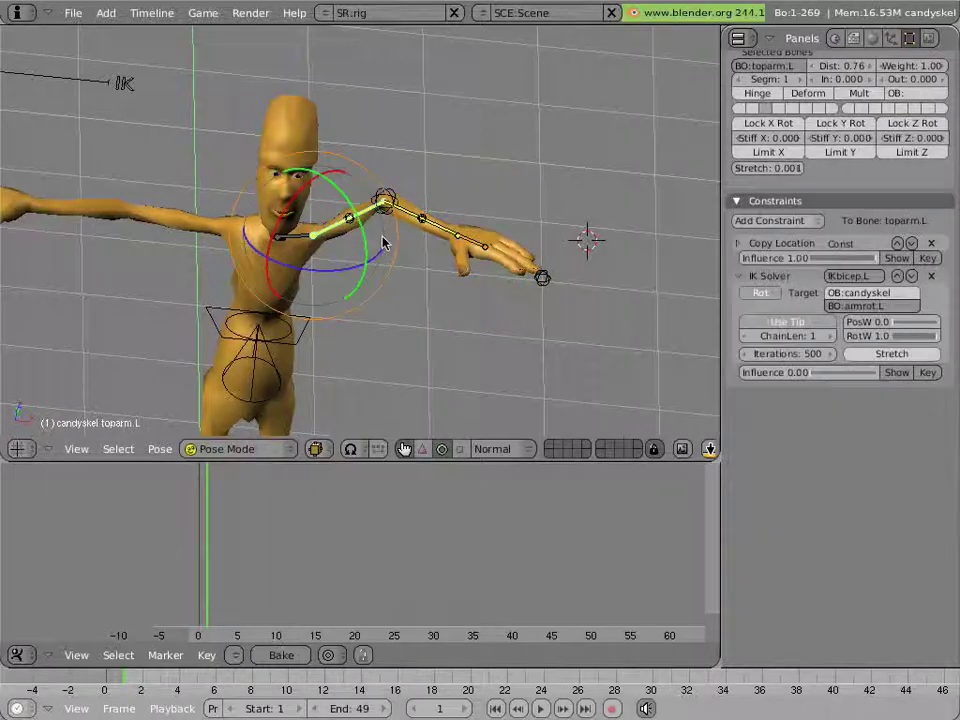
key("r")
key("Escape")
Rotate lowarm.L downward, then select hand.L together with lowarm.L.
right_click(380, 268)
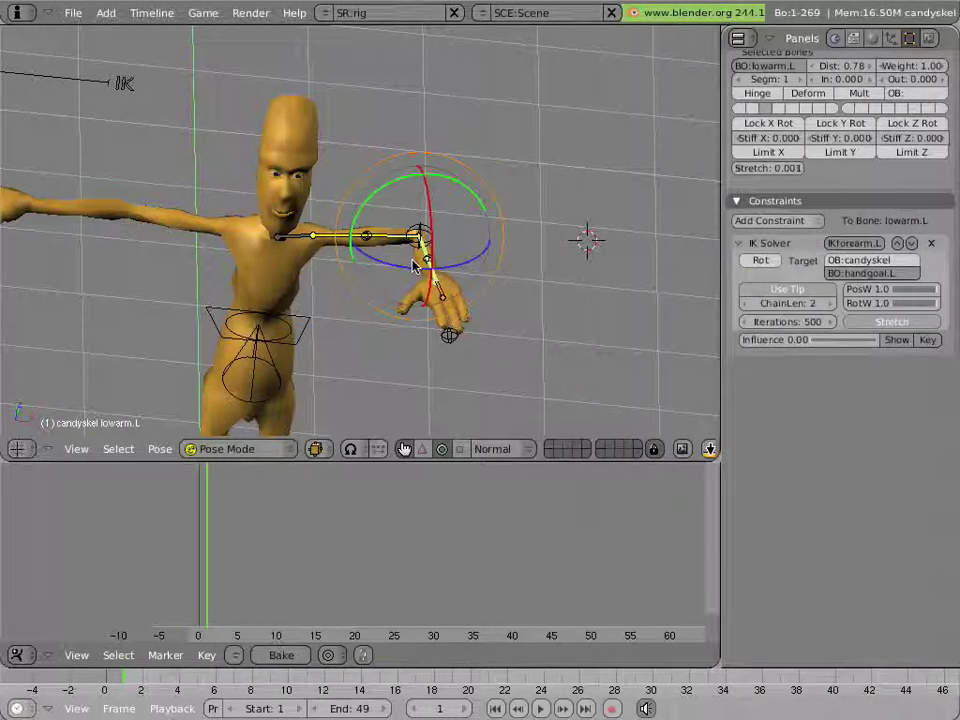
key("r")
left_click(476, 282)
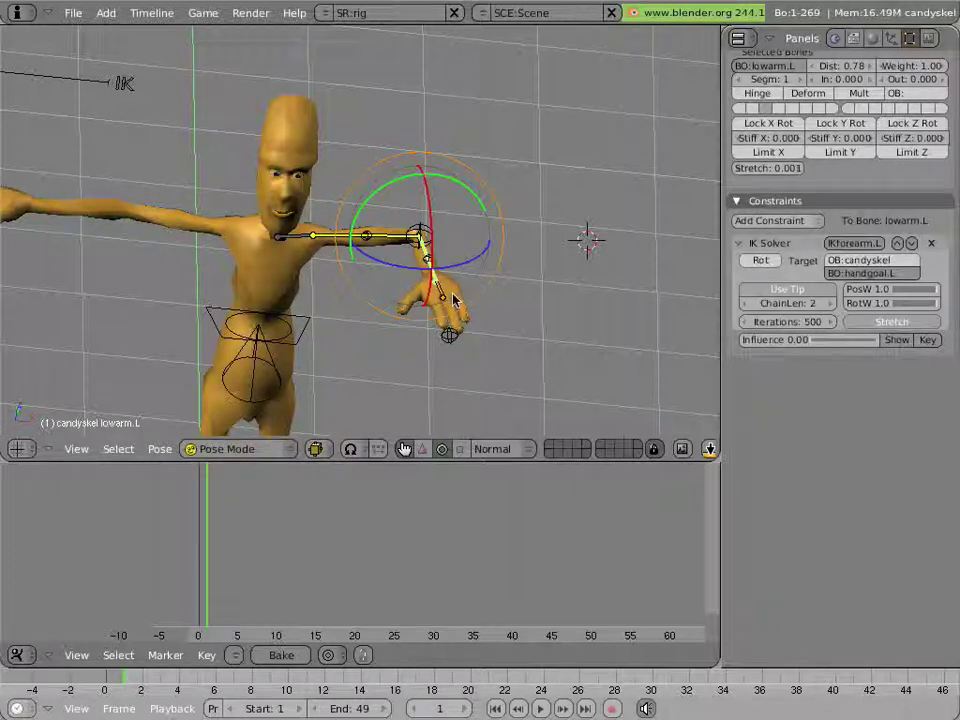
right_click(440, 292)
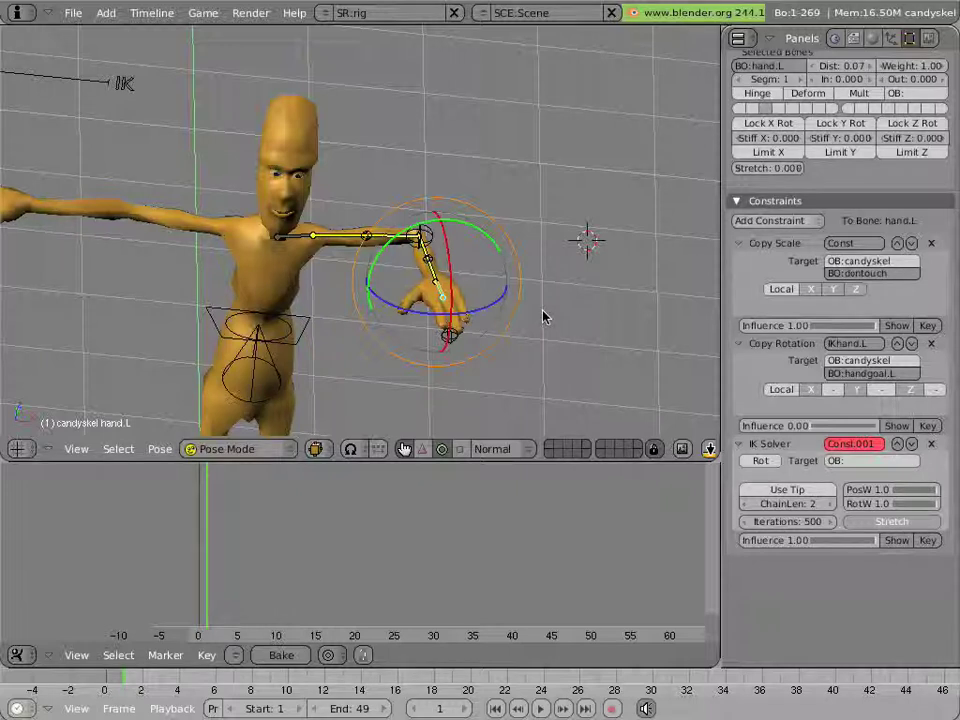
right_click(433, 283, "shift")
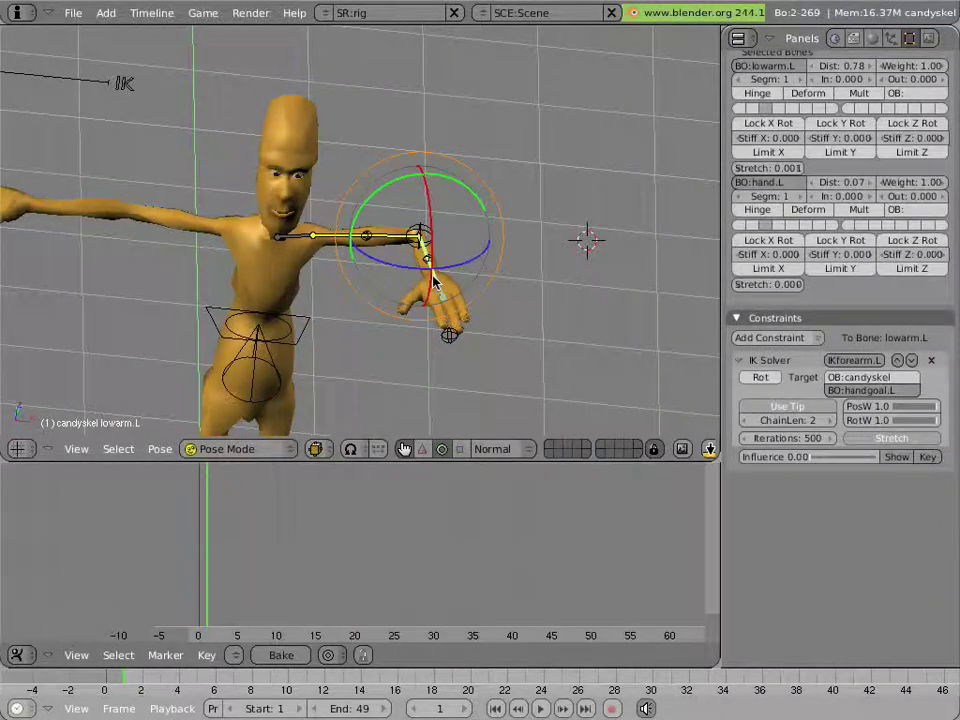
Rotate the upper-arm bone toparm.L downward in front view.
key("a")
key("a")
key("ctrl+alt+c")
left_click(433, 283)
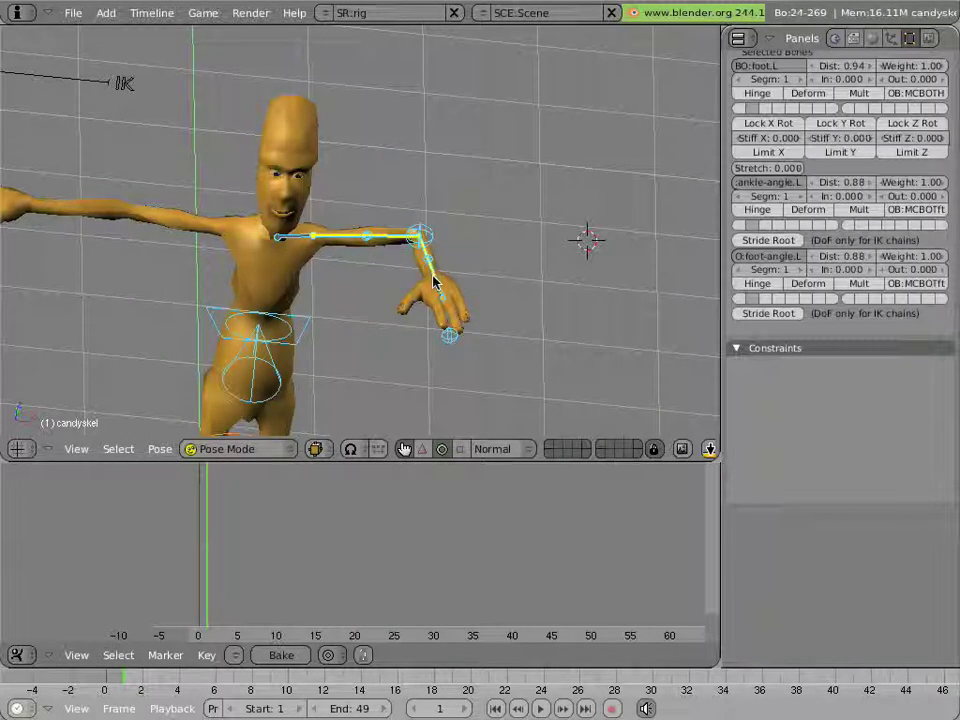
right_click(350, 238)
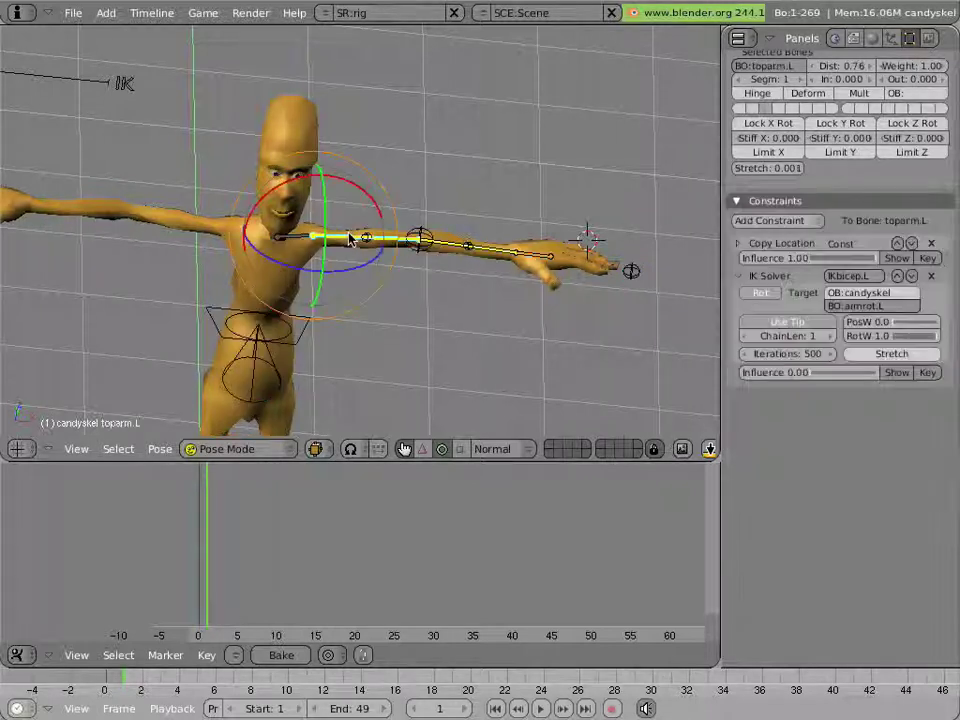
key("KP_1")
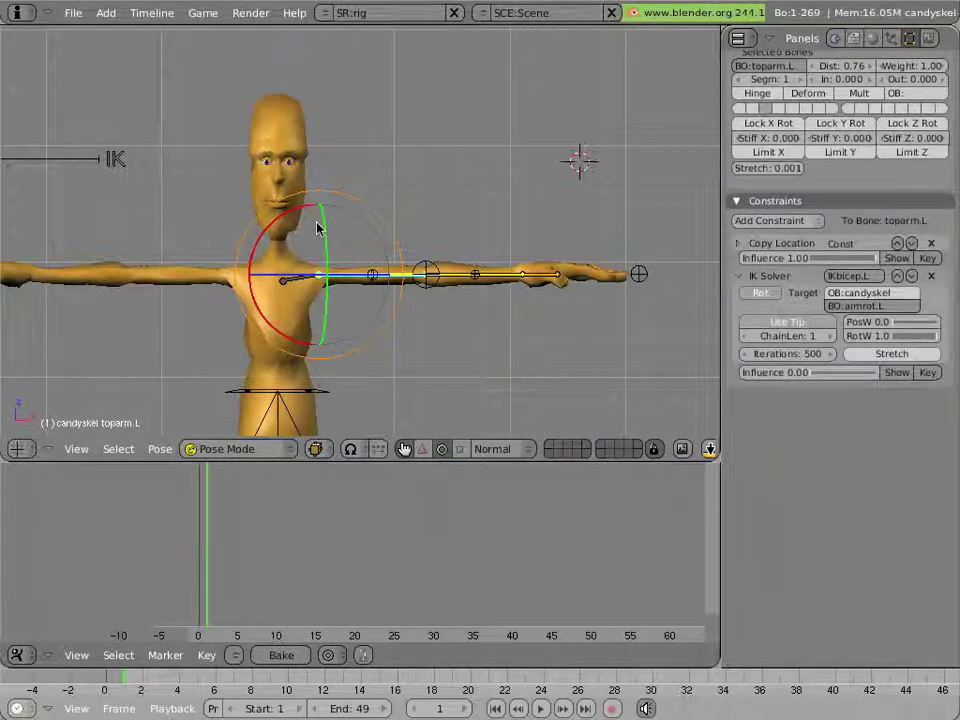
key("r")
left_click(368, 246)
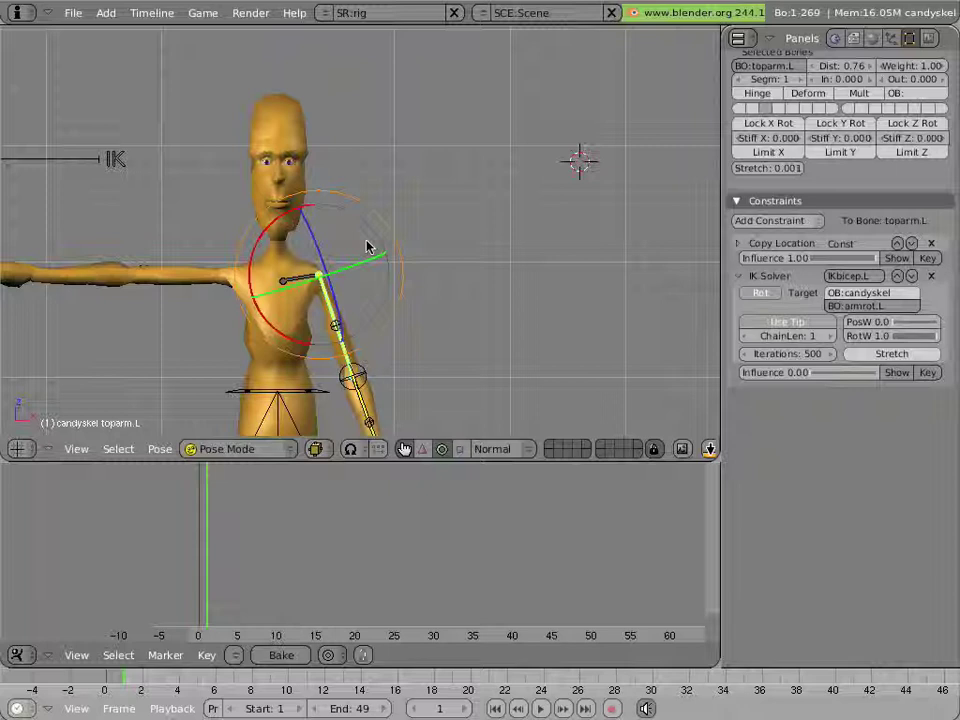
middle_click_drag(405, 296, 445, 173, "shift")
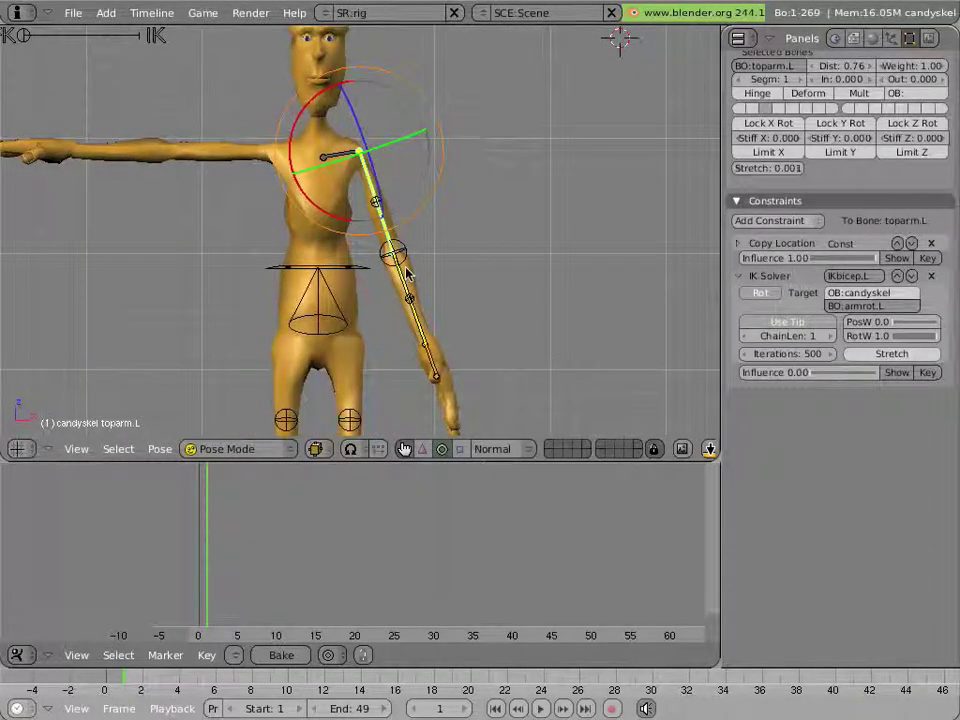
Lengthen the toparm.L and lowarm.L bones, then add toparm.L to the selection.
key("s")
left_click(432, 305)
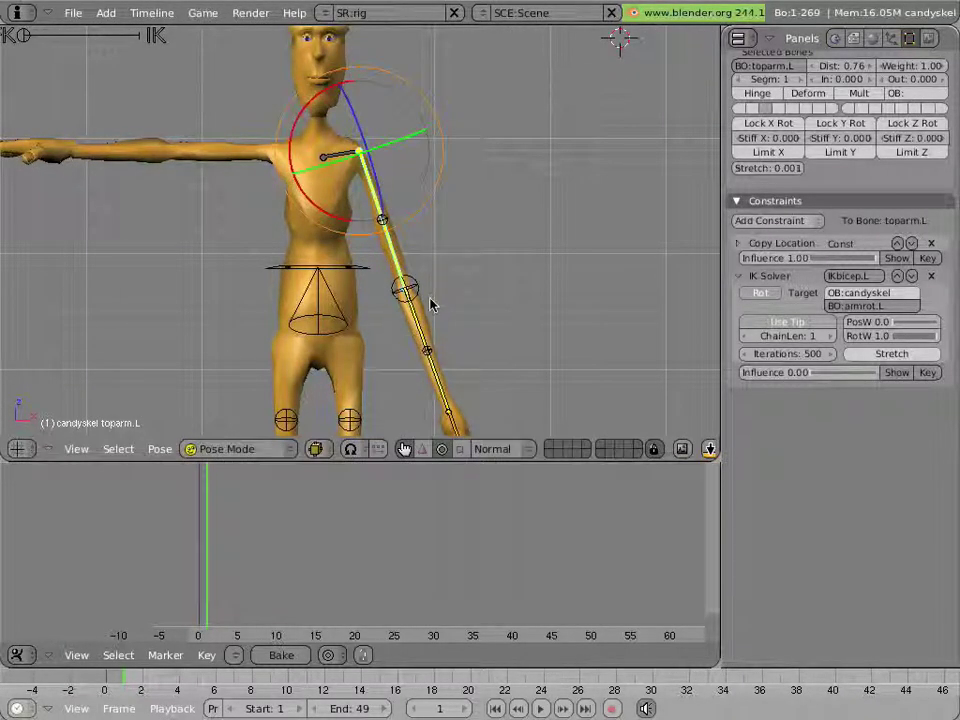
right_click(418, 308)
key("s")
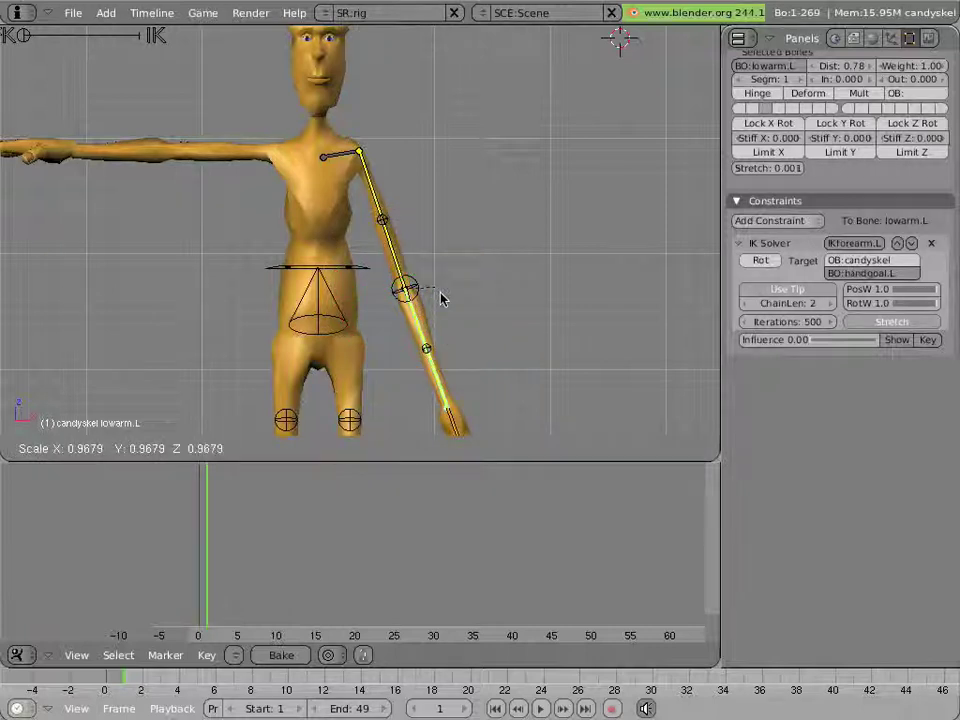
left_click(444, 308)
scroll(444, 308, "down", 3)
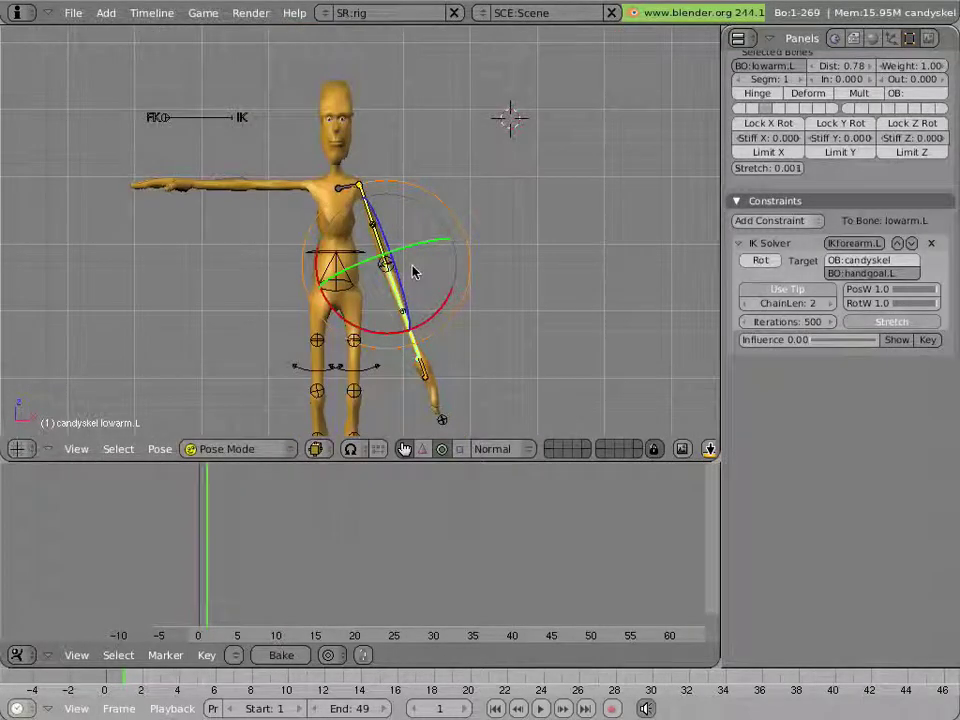
right_click(372, 225, "shift")
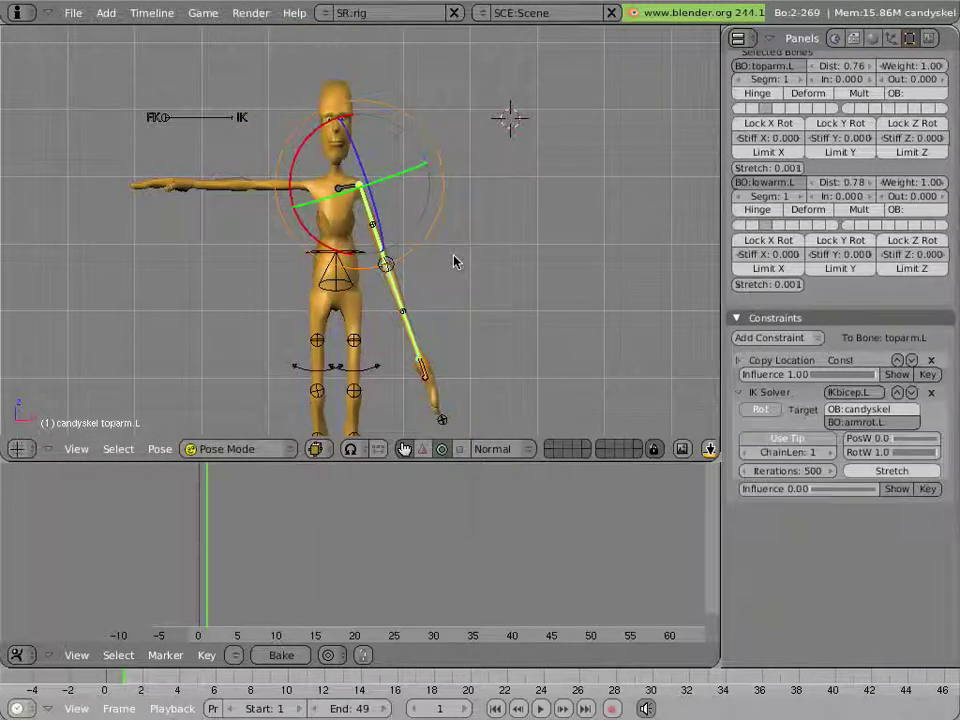
Clear the rotation of the selected arm bones so the arm points straight out.
key("alt+r")
left_click(453, 261)
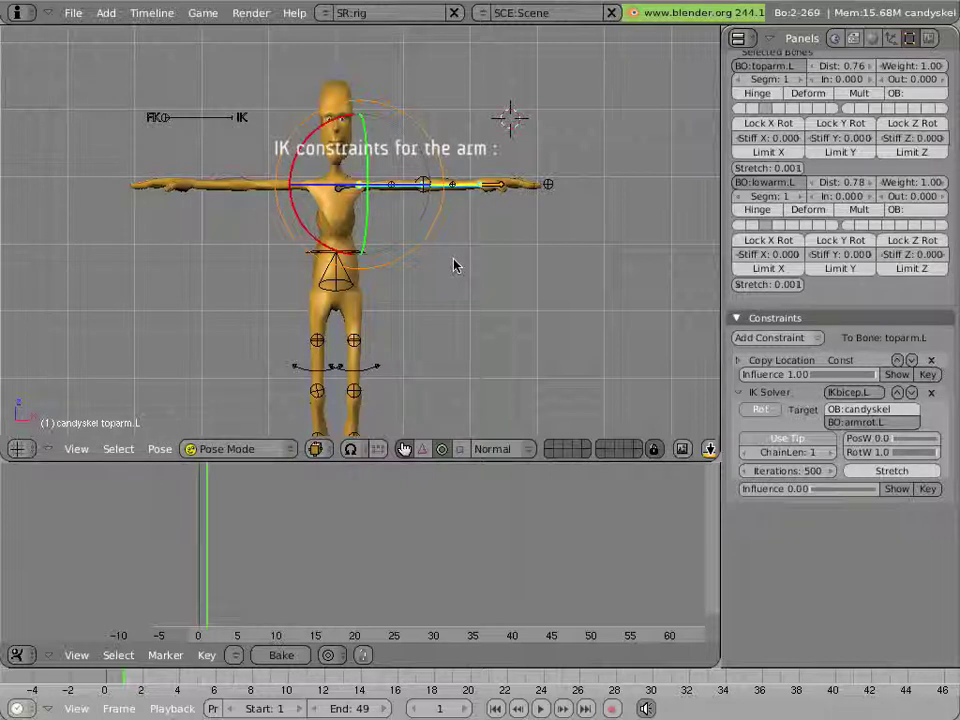
Inspect the forearm and hand bones' constraints, then reselect toparm.L.
right_click(377, 195)
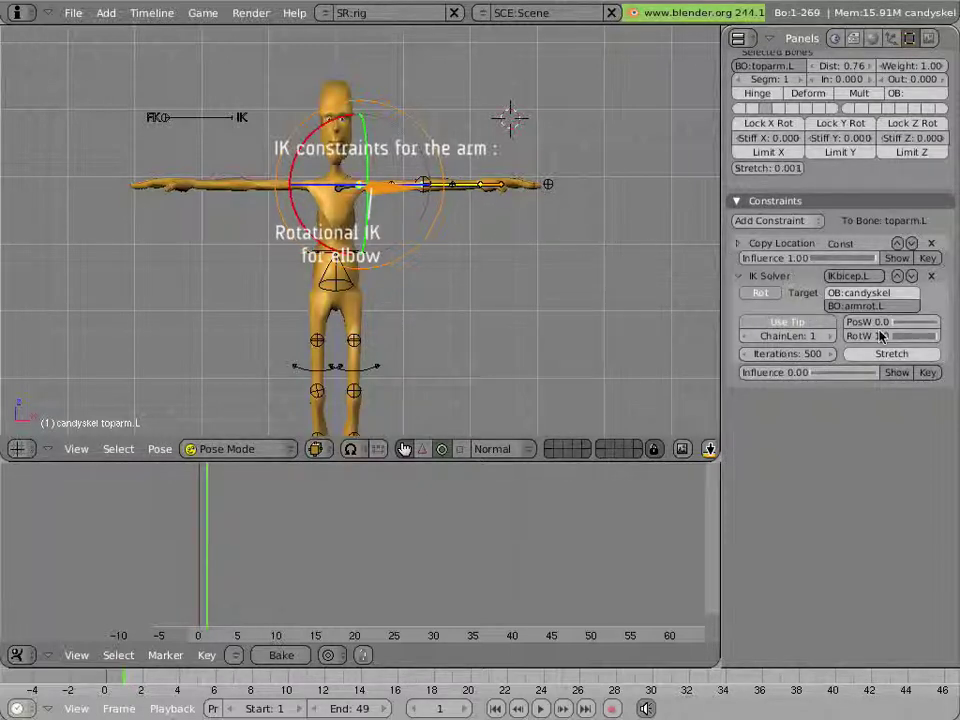
right_click(477, 192)
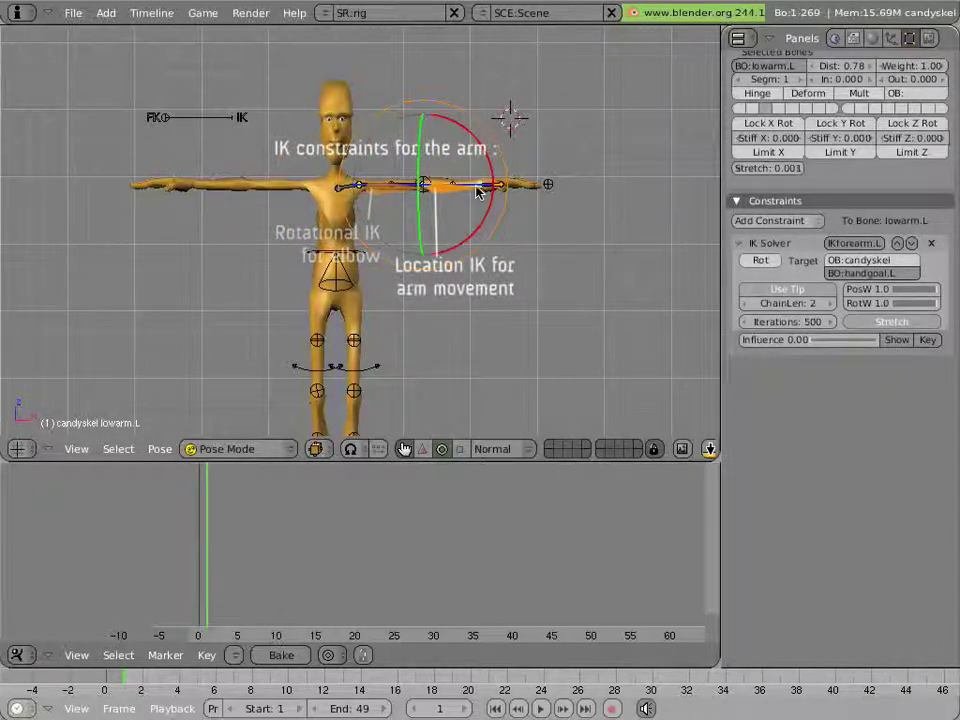
right_click(508, 188)
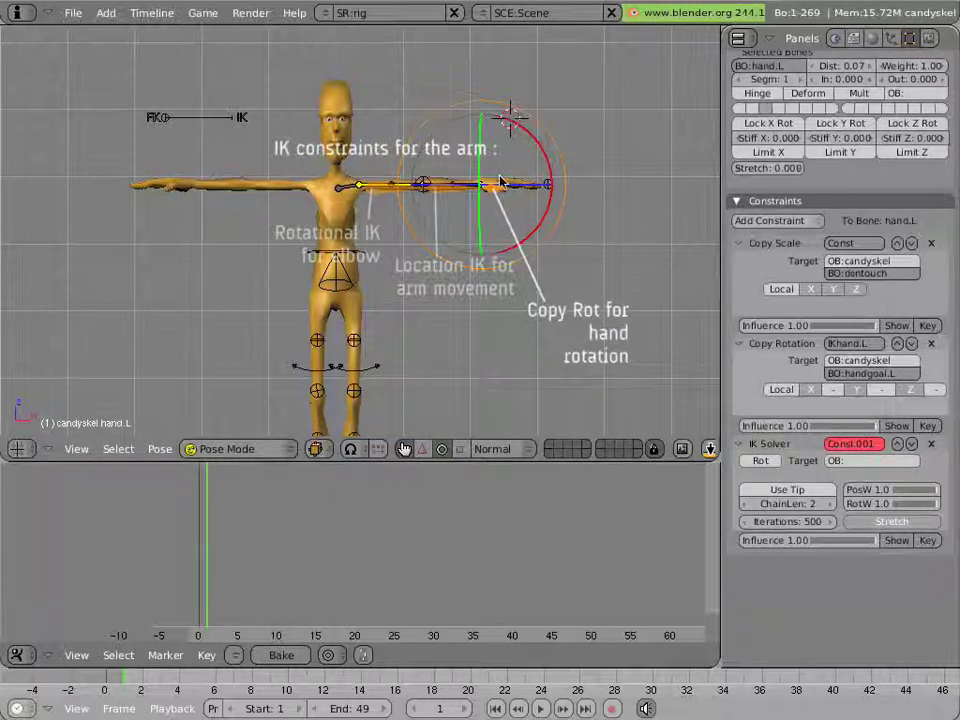
right_click(463, 188)
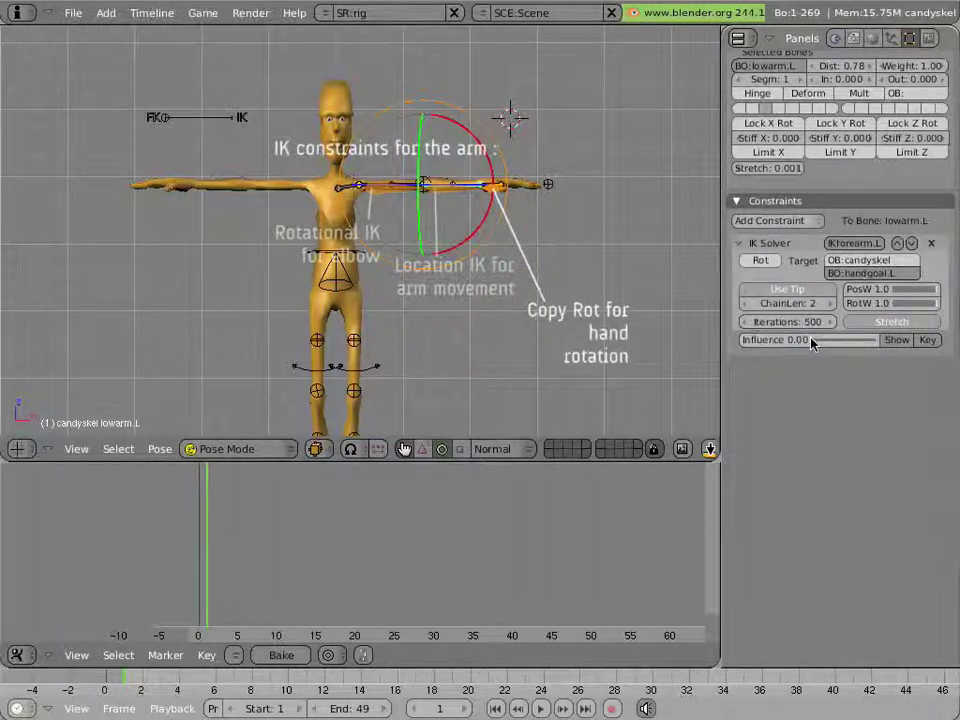
right_click(379, 197)
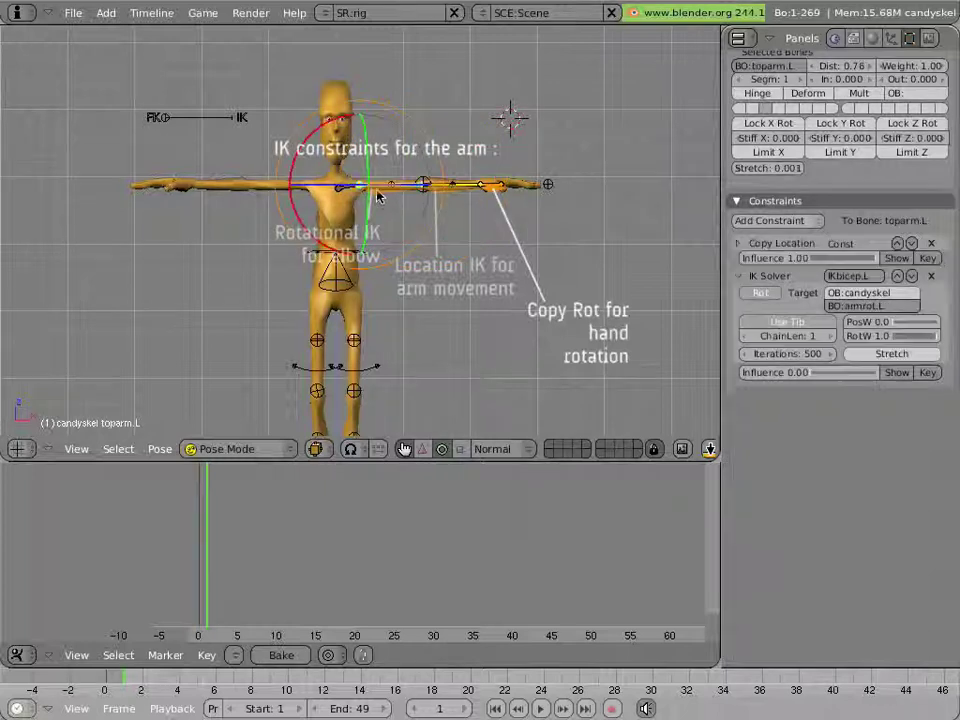
Raise toparm.L's IK Solver influence to 1.00, draw bones as Stick, and select handgoal.L.
left_click_drag(748, 372, 950, 432)
scroll(950, 432, "up", 10)
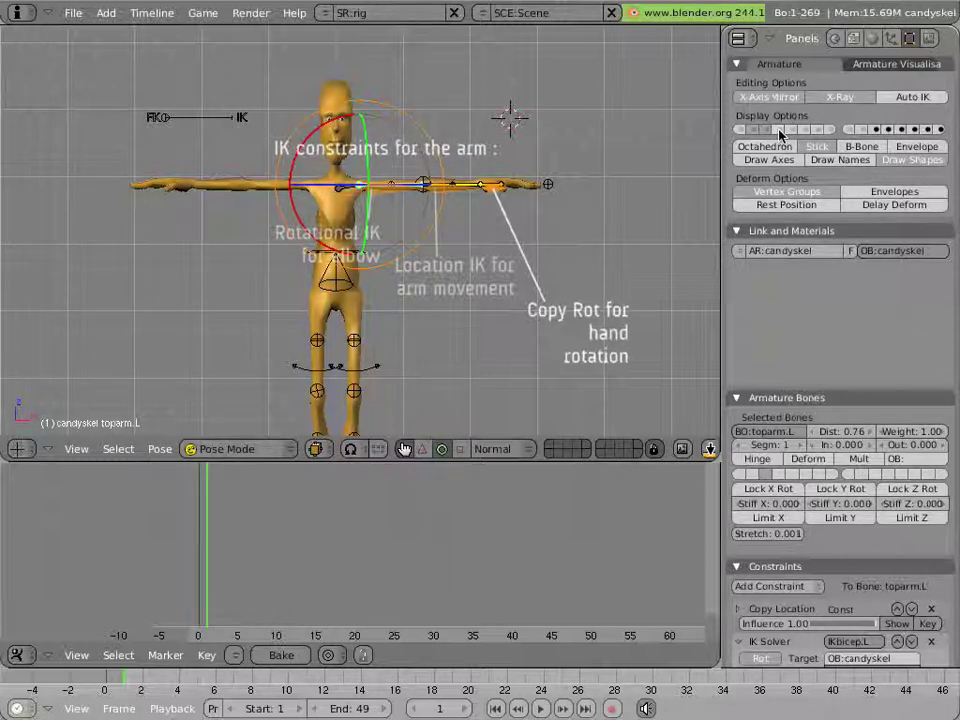
left_click(817, 146)
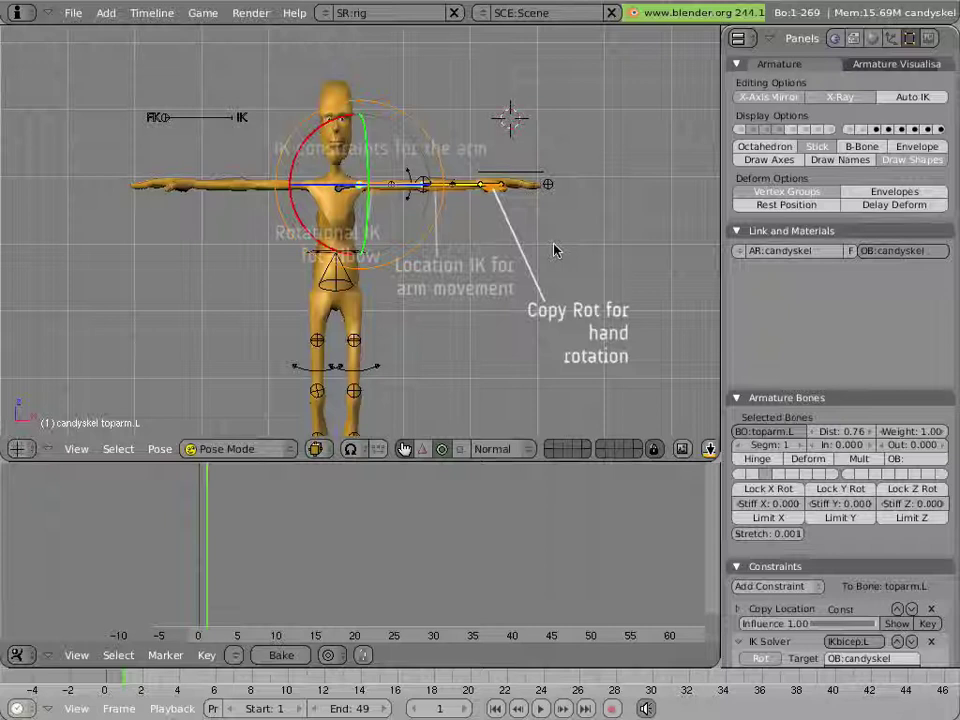
right_click(537, 175)
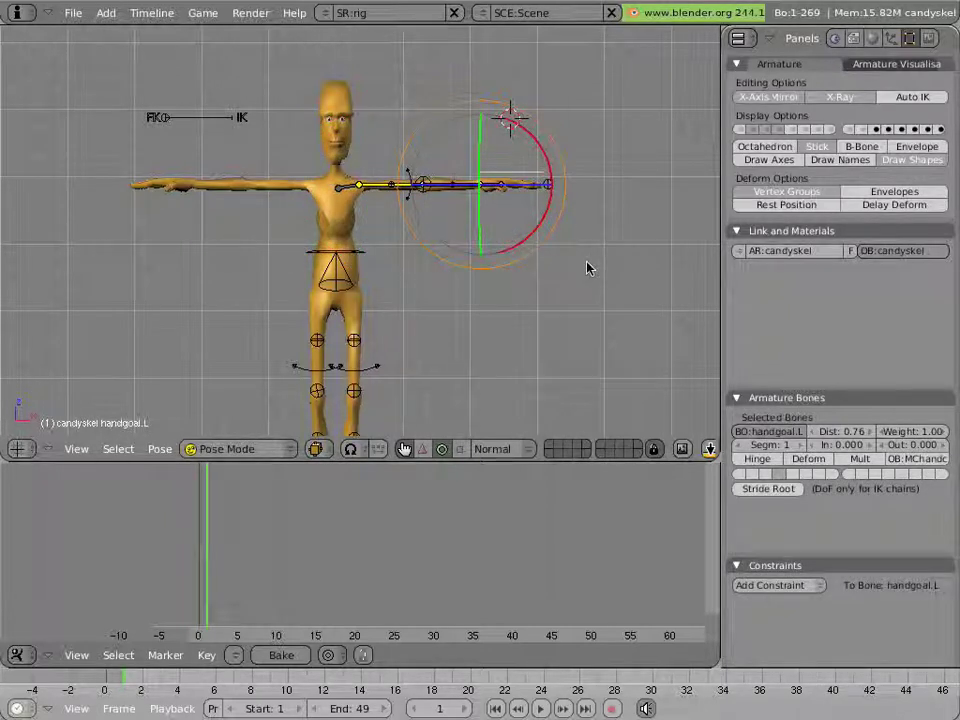
key("g")
left_click(518, 360)
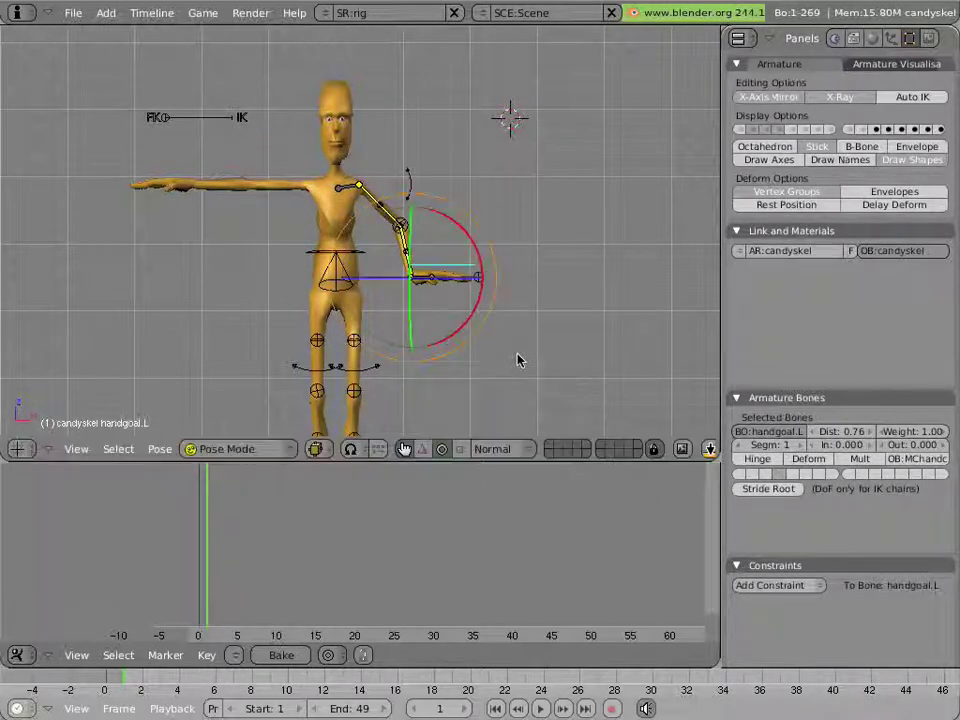
left_click_drag(484, 263, 418, 248)
right_click(411, 184)
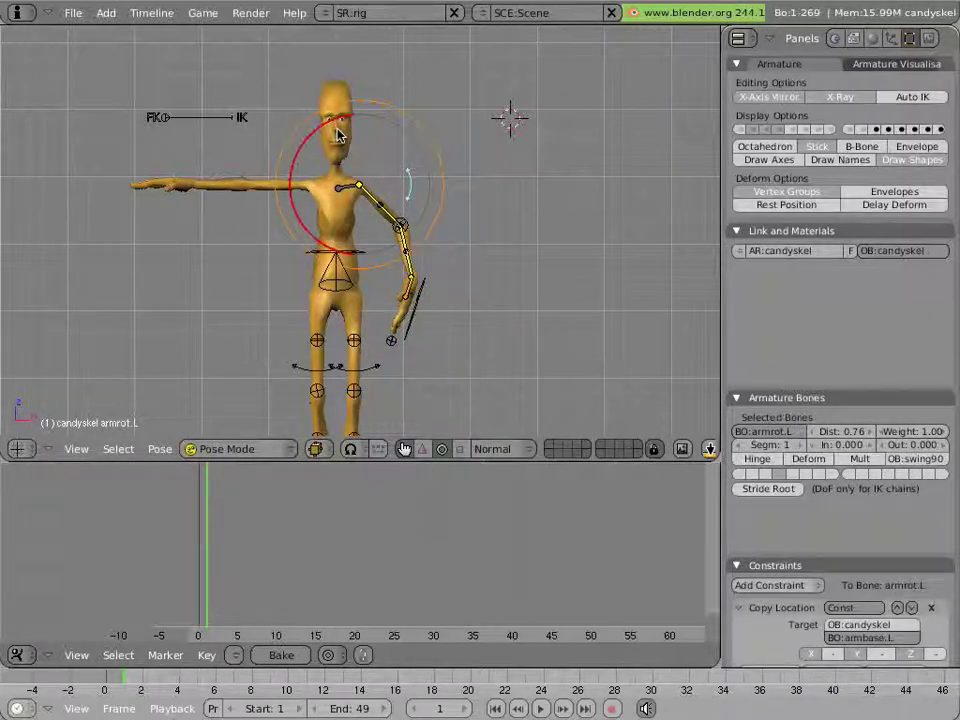
left_click_drag(413, 182, 380, 179)
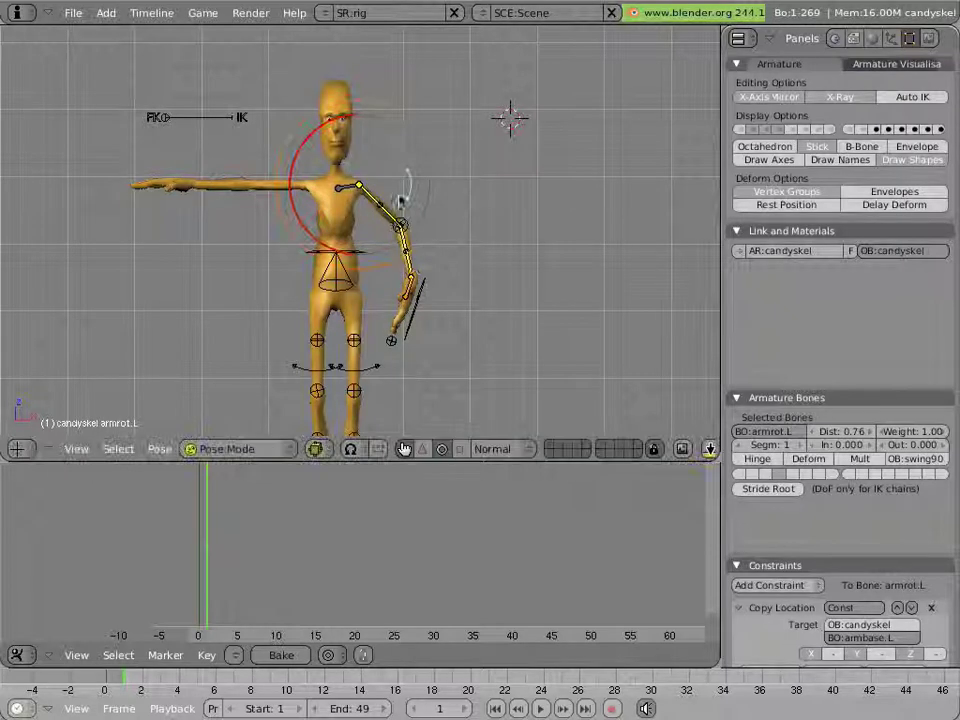
right_click(412, 300)
key("g")
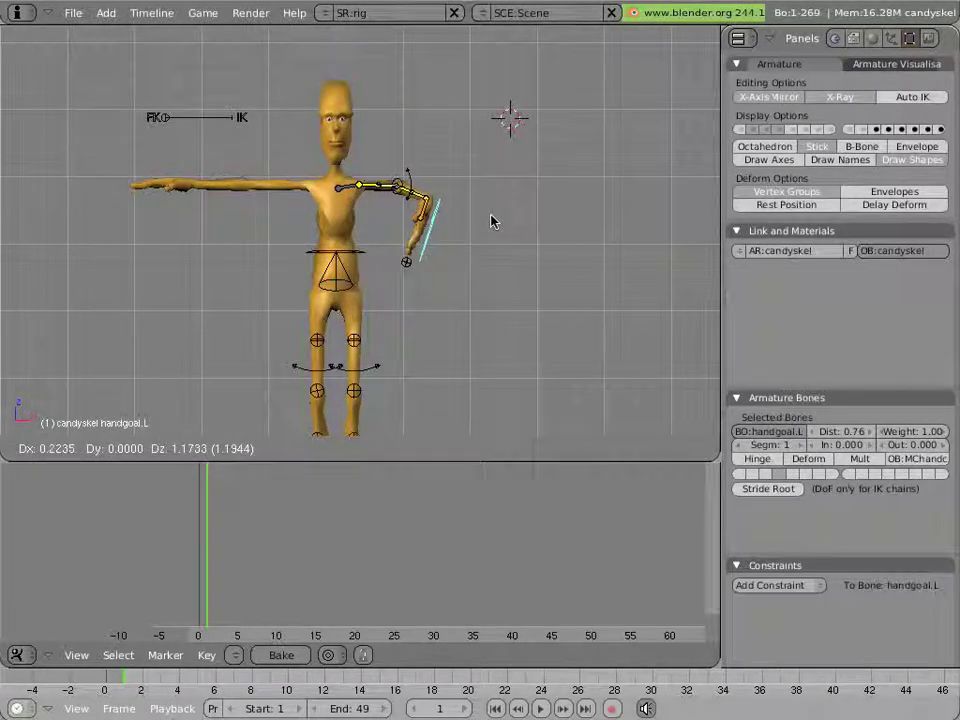
left_click(515, 240)
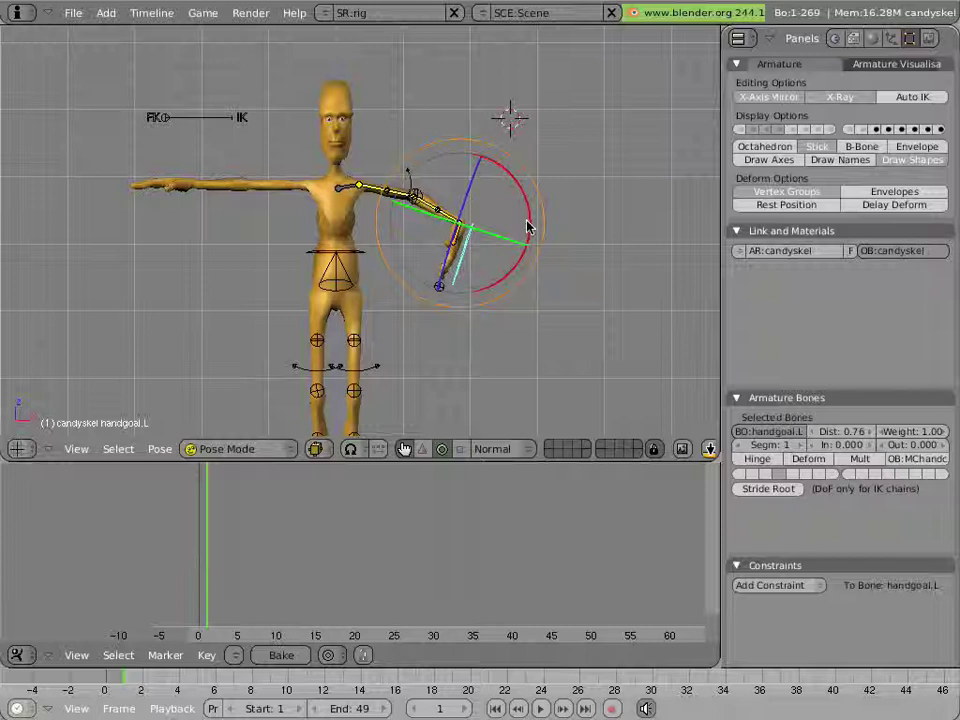
left_click_drag(522, 248, 444, 167)
key("Escape")
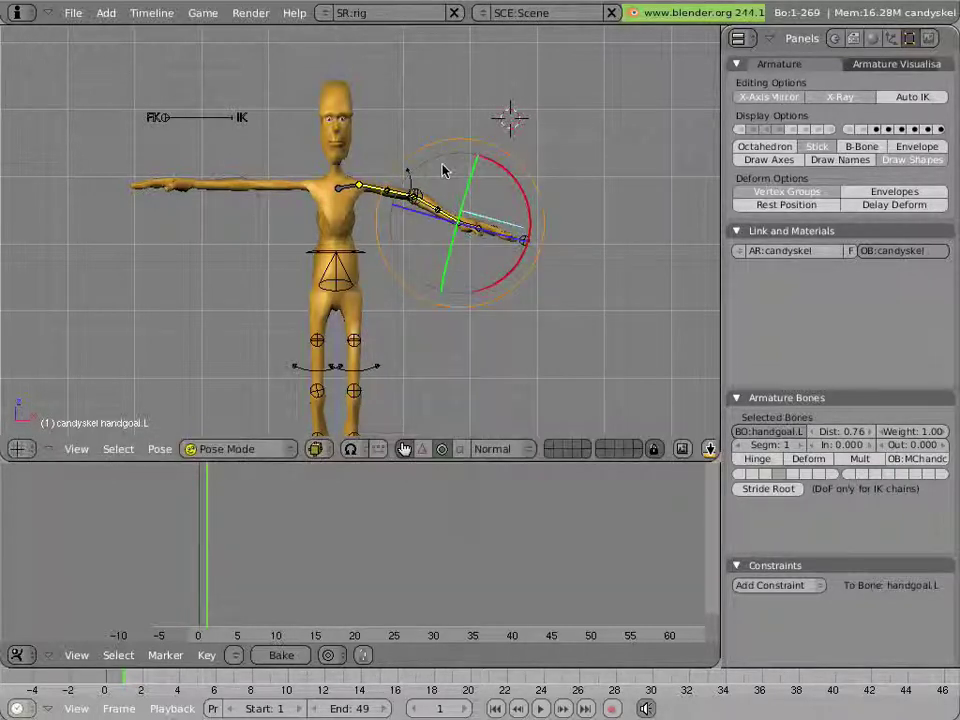
right_click(414, 182, "shift")
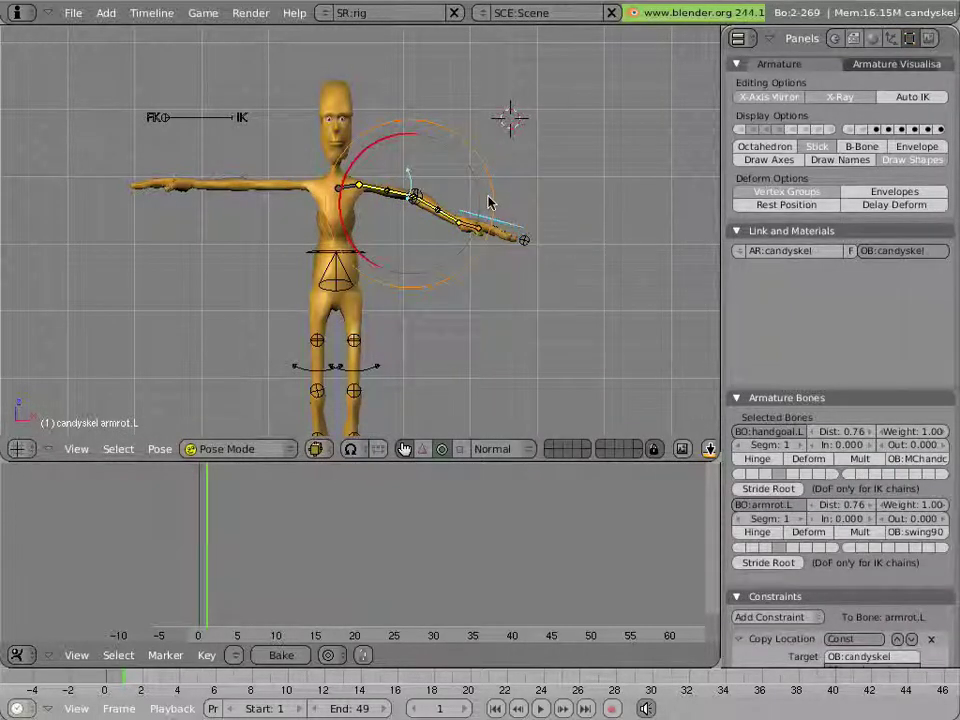
key("alt+r")
left_click(488, 200)
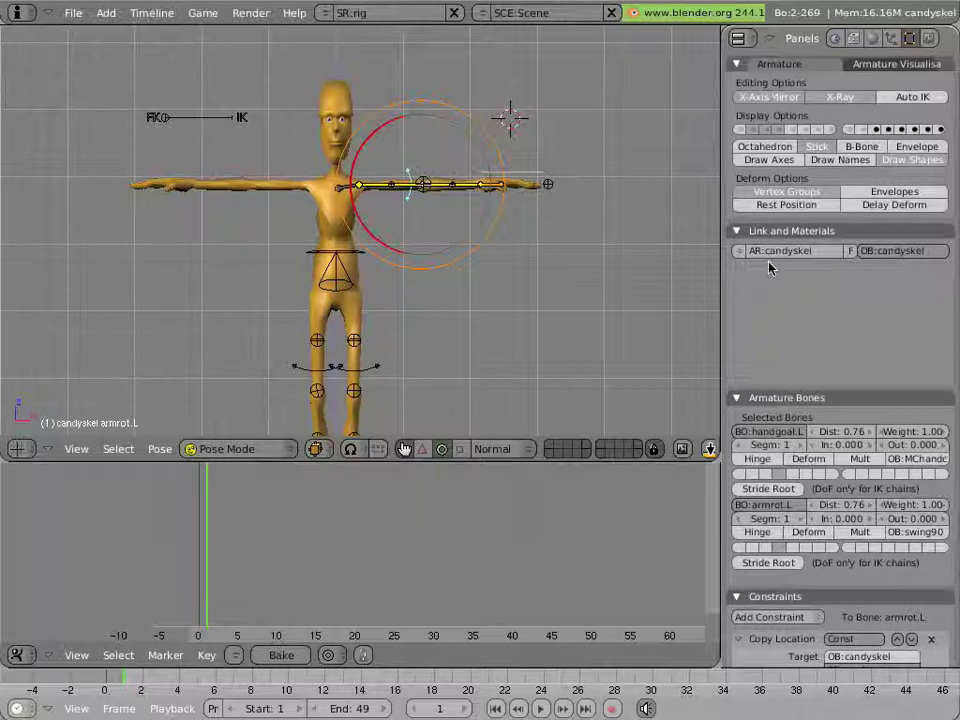
Select toparm.L to show its IK Solver constraint at influence 1.00.
scroll(782, 315, "down", 4)
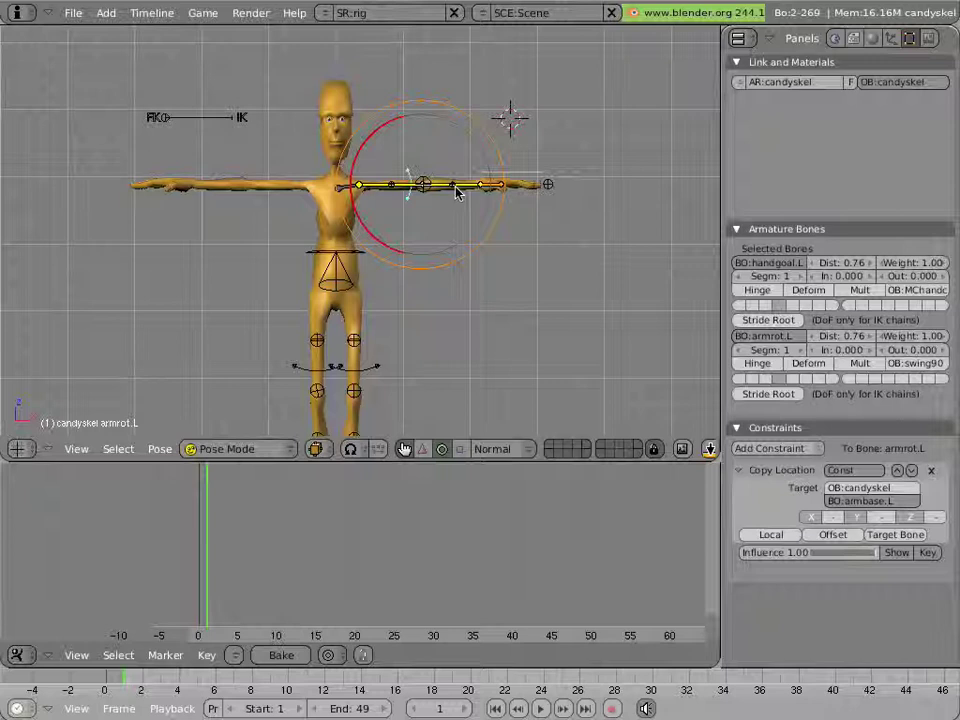
right_click(388, 185)
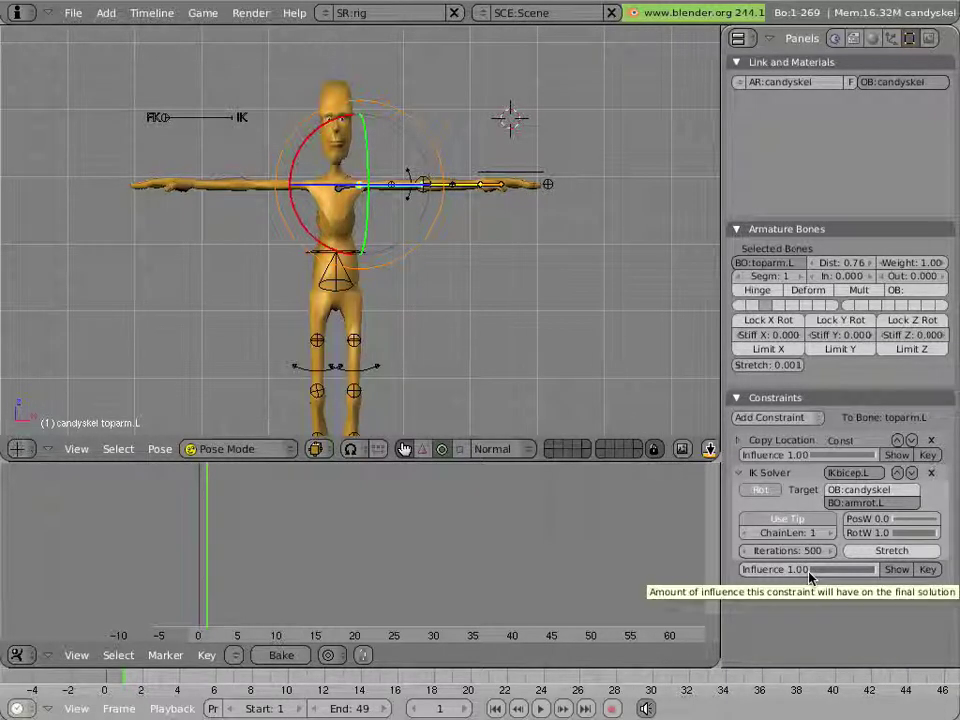
Switch the timeline to the Ipo Curve Editor showing Constraint curves.
left_click(28, 655)
left_click(40, 617)
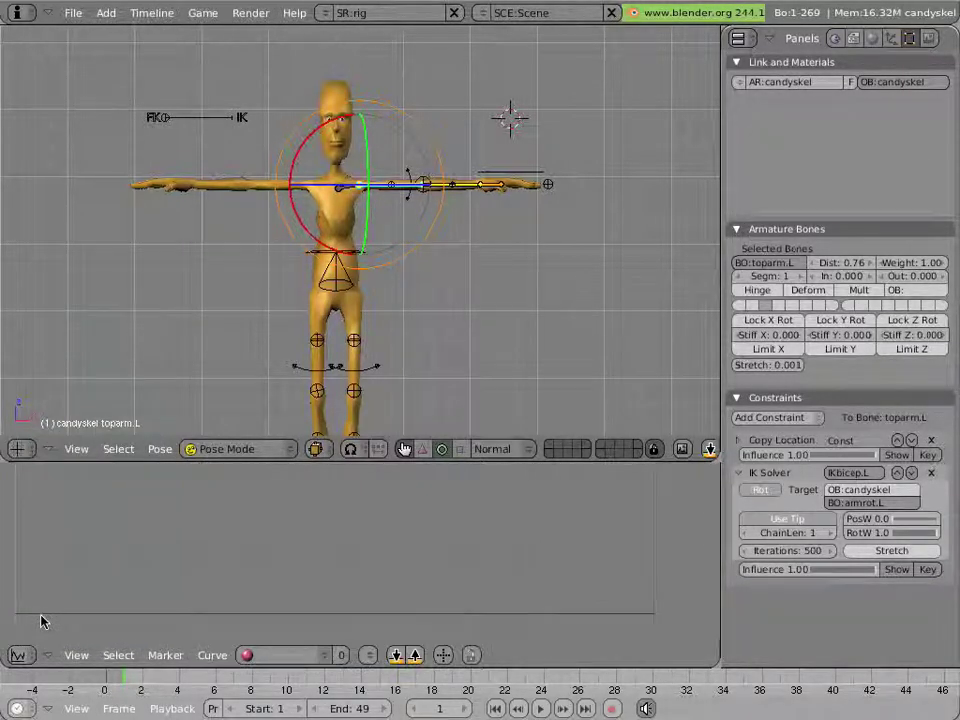
left_click(247, 655)
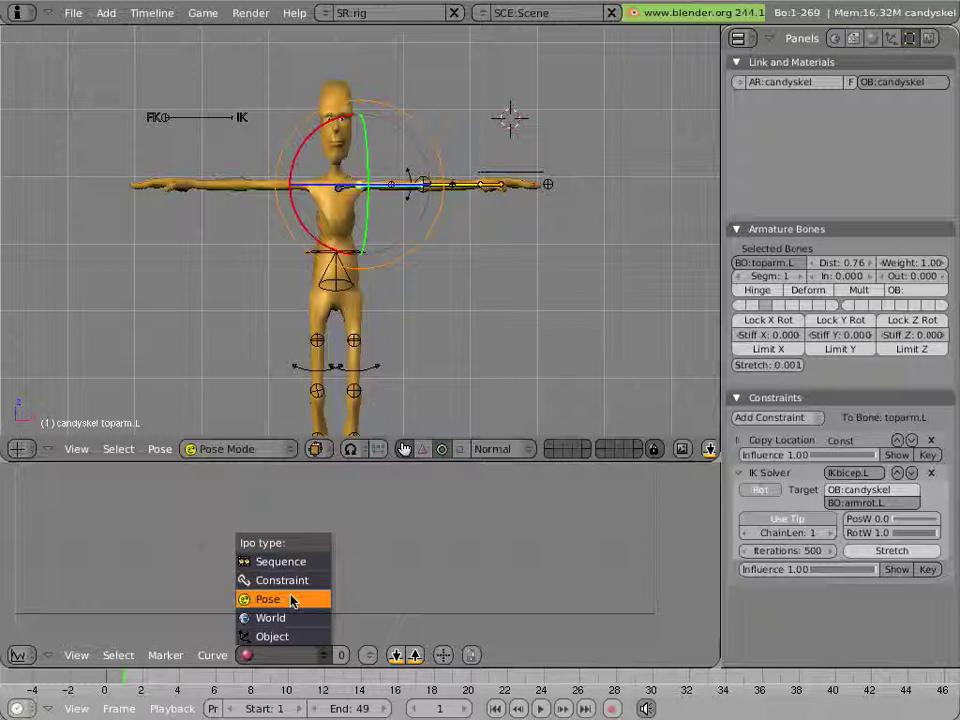
left_click(289, 578)
key("n")
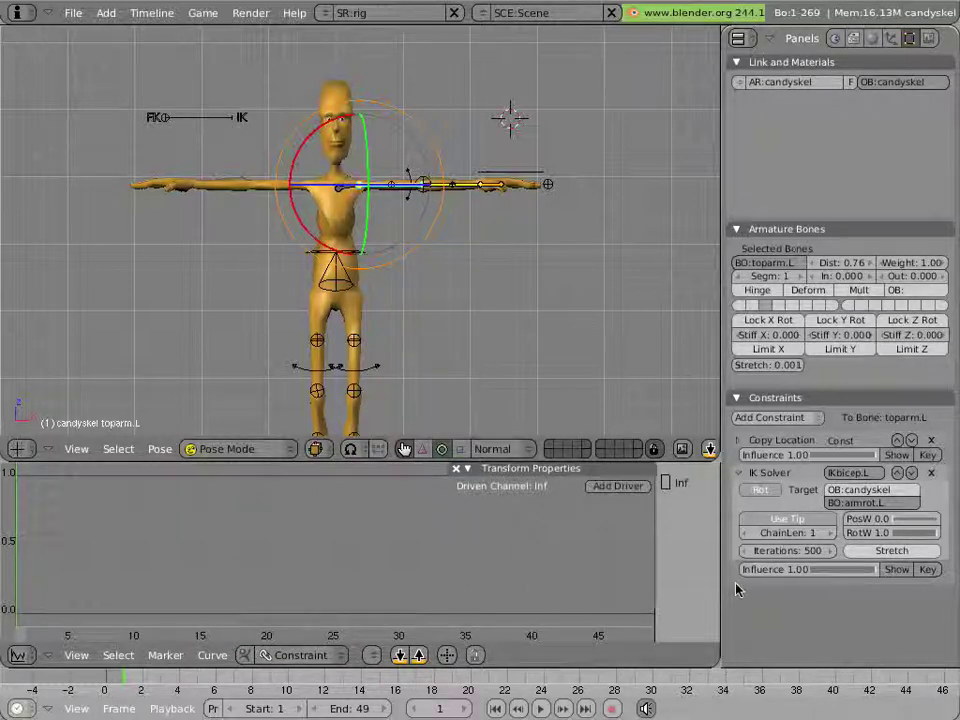
Key toparm.L's IK Solver influence at 0.00 on frame 1 and 1.00 on frame 11.
left_click_drag(868, 567, 845, 570)
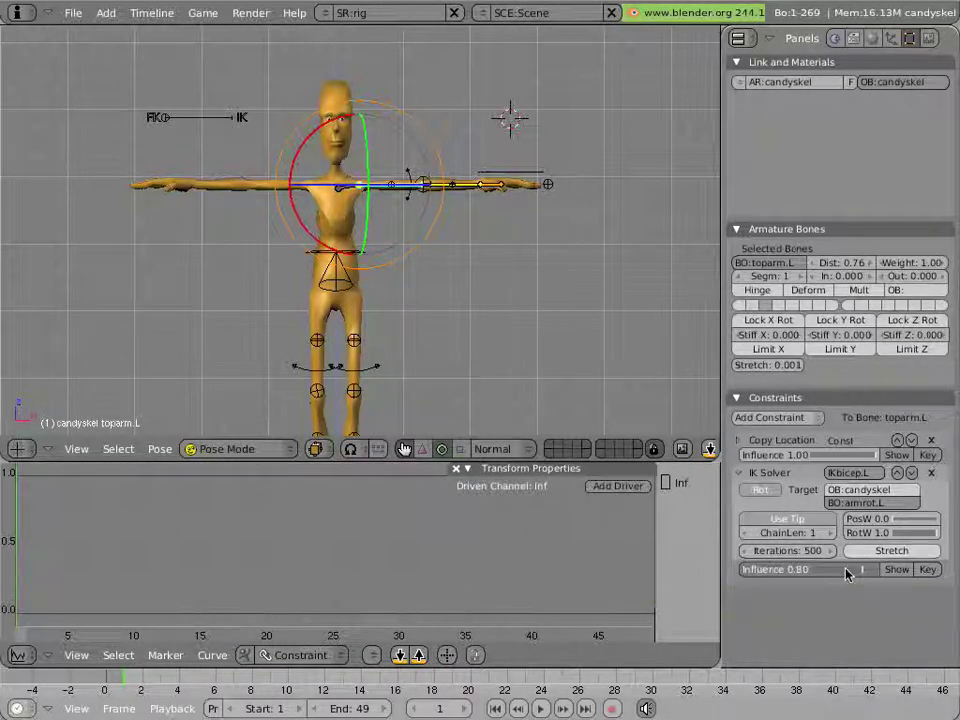
left_click_drag(778, 573, 666, 570)
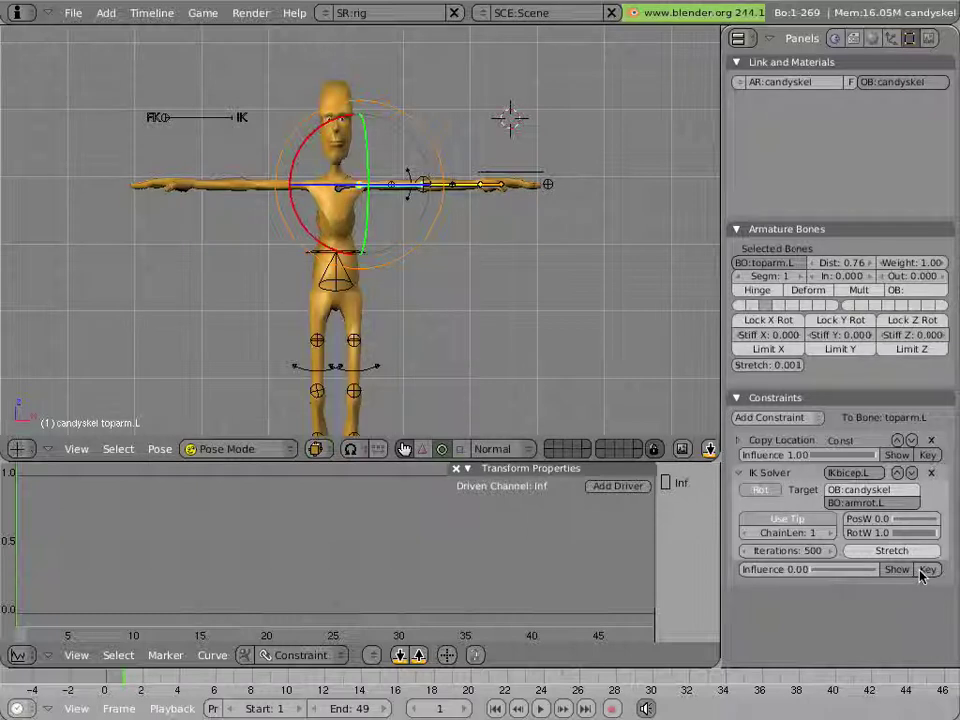
left_click(926, 569)
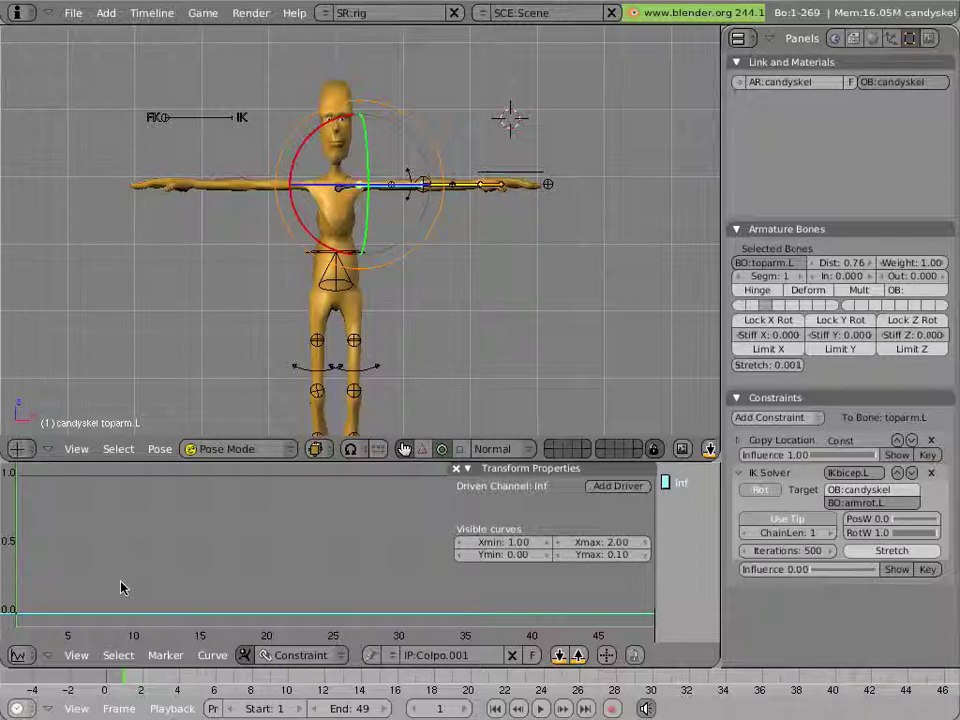
key("Up")
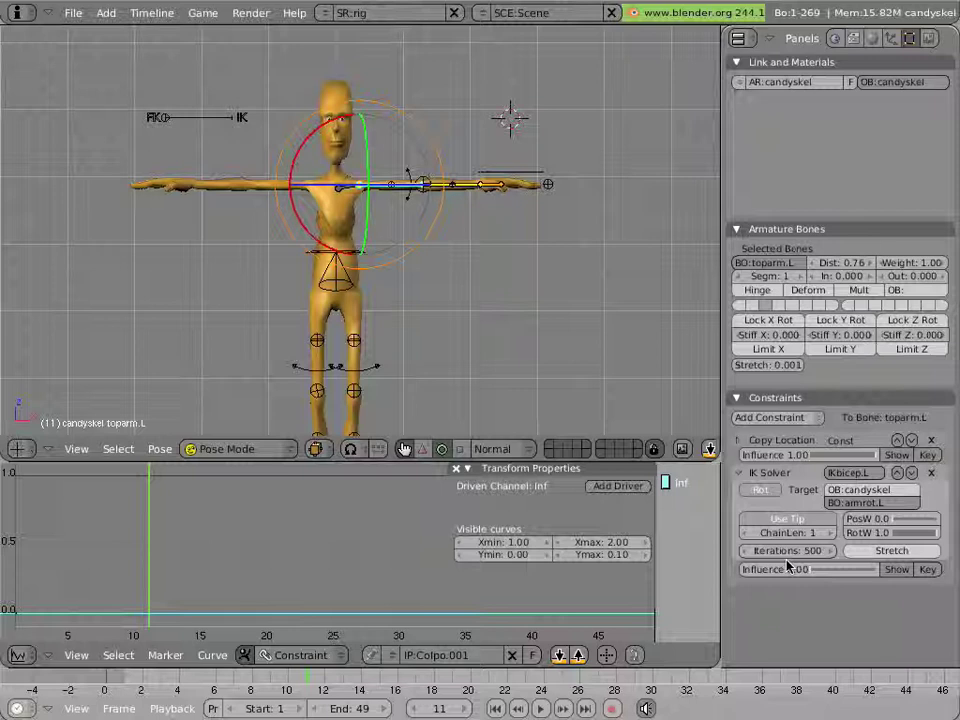
left_click_drag(818, 572, 940, 572)
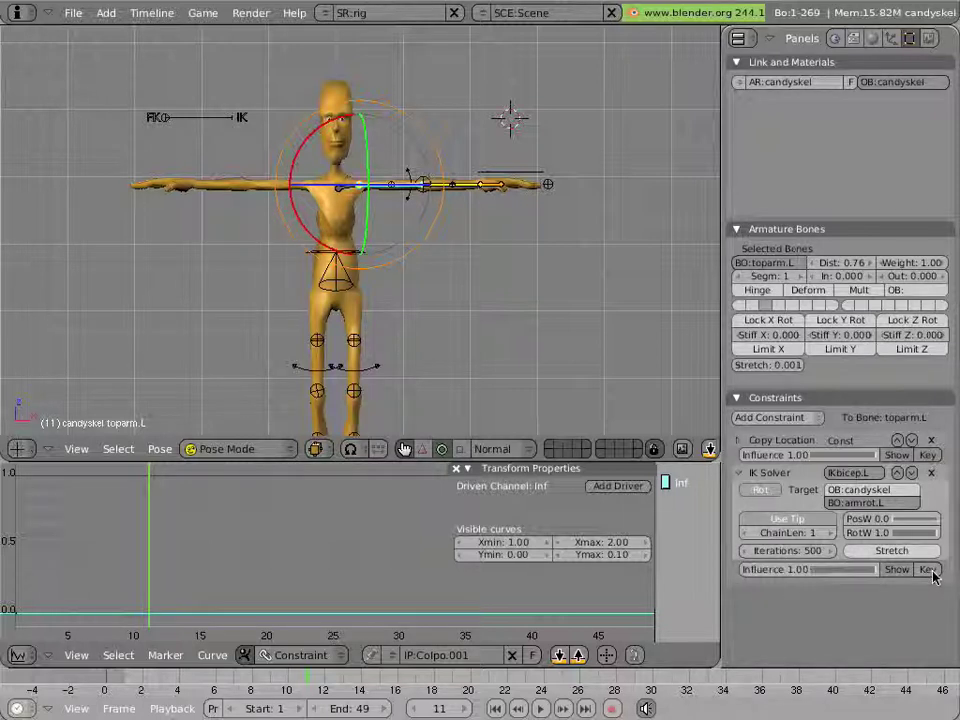
left_click(928, 570)
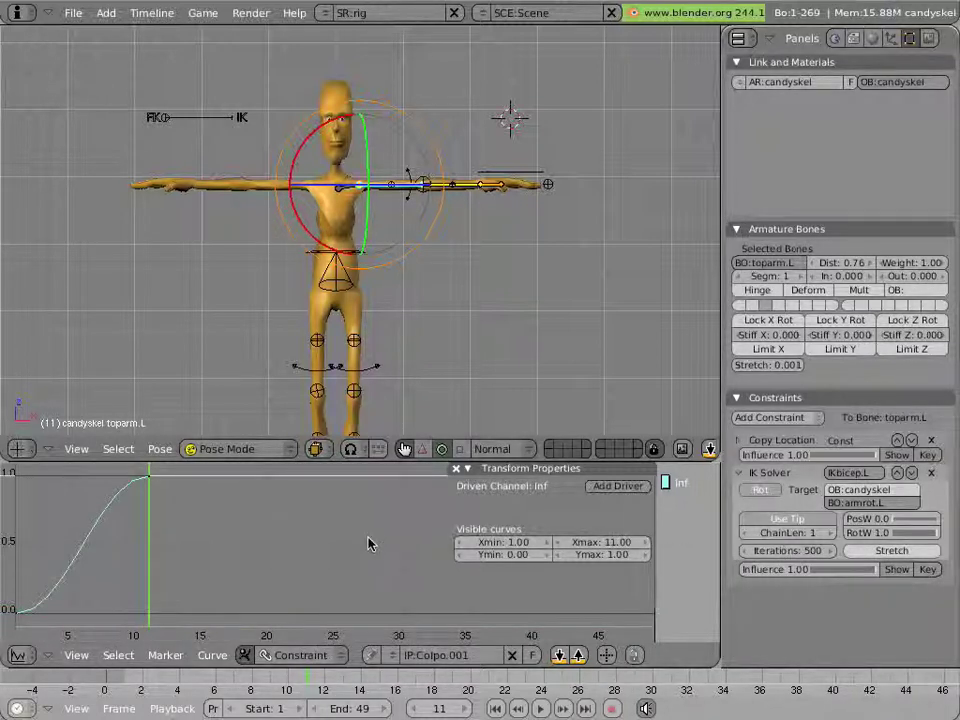
left_click_drag(143, 536, 30, 533)
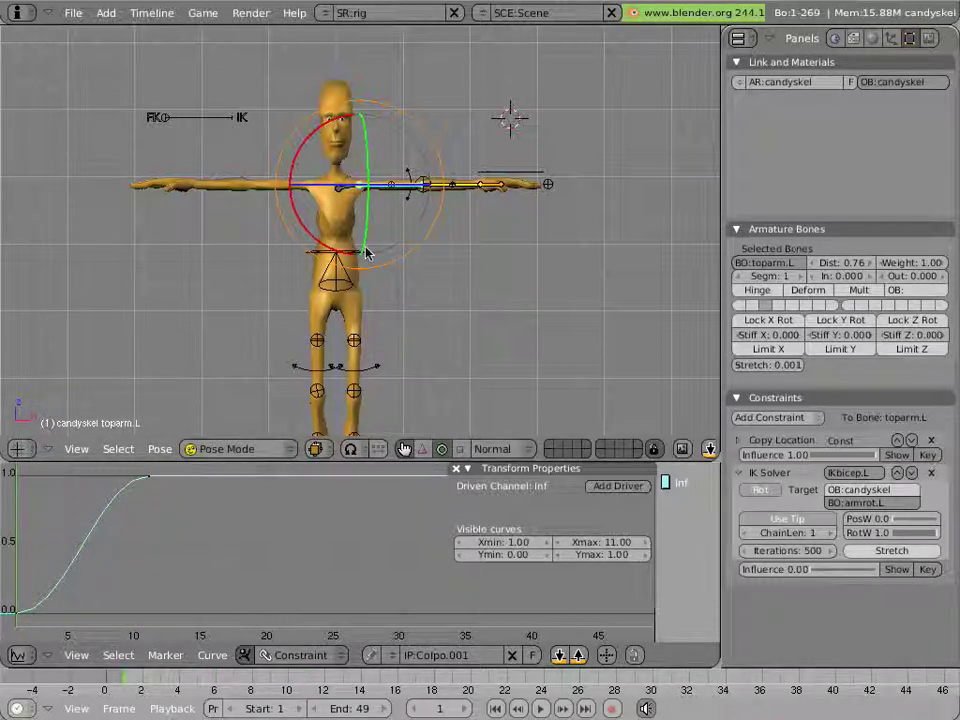
Check the handgoal.L and armrot.L bones while scrubbing the frame forward.
right_click(508, 182)
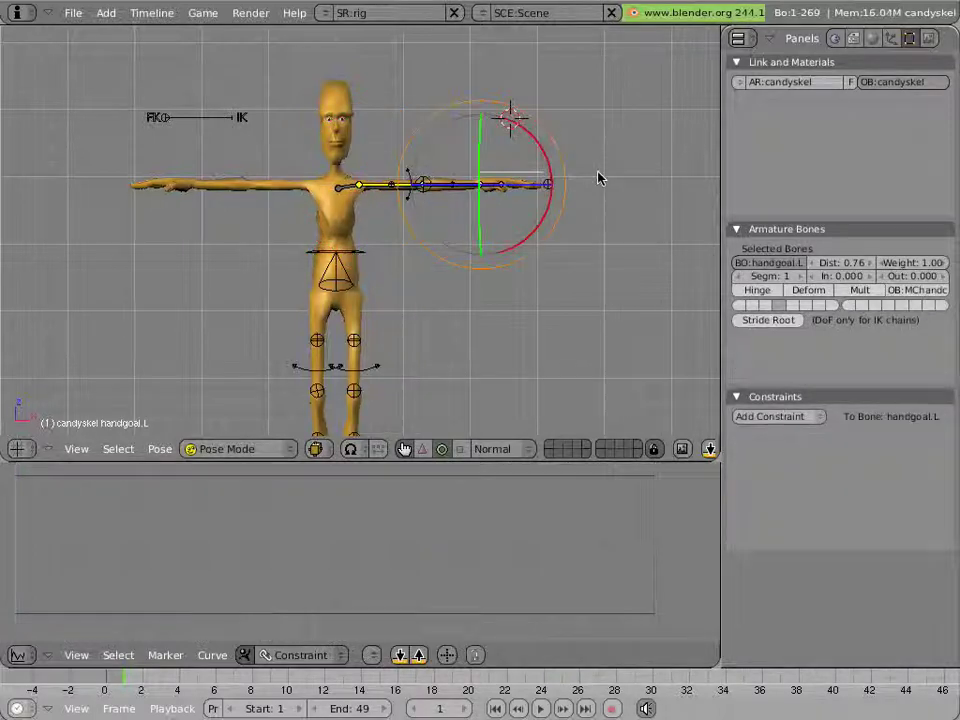
right_click(412, 178)
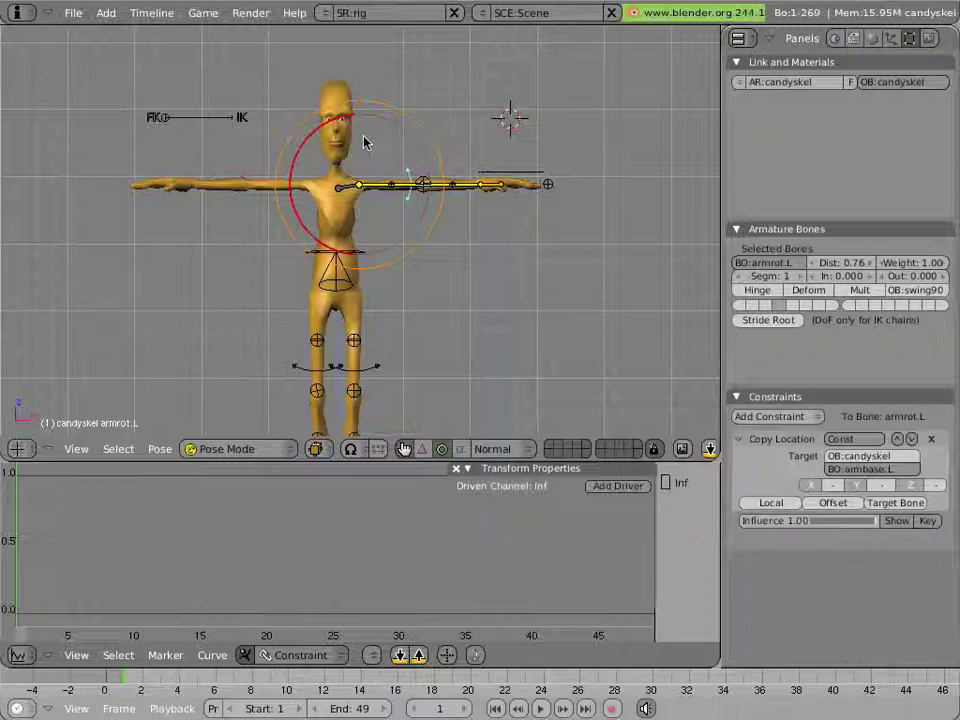
left_click_drag(338, 125, 408, 217)
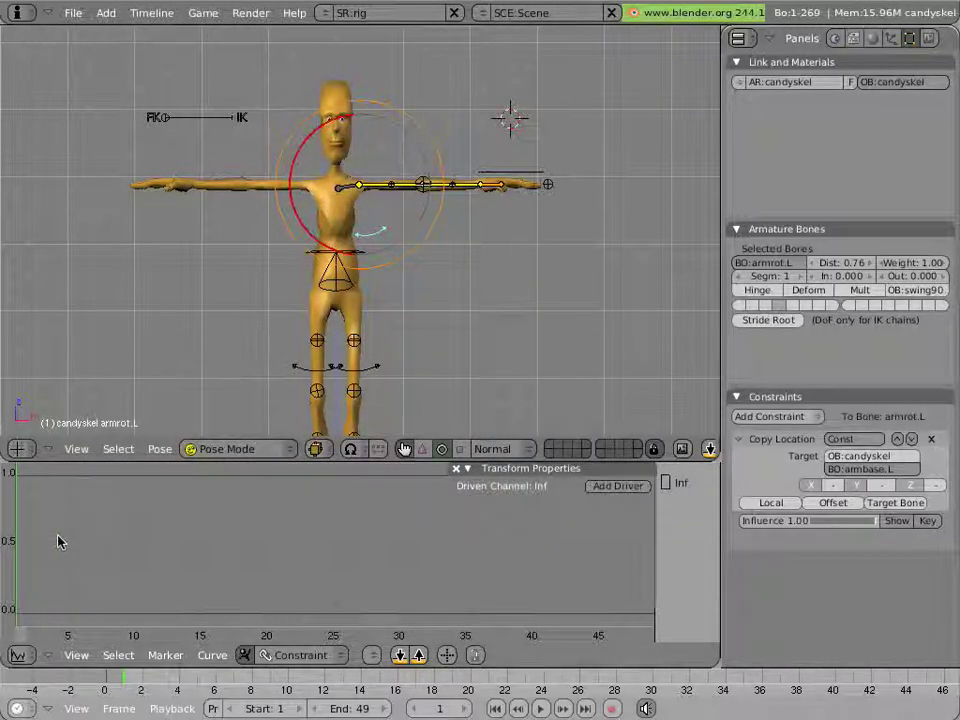
left_click_drag(58, 540, 3, 514)
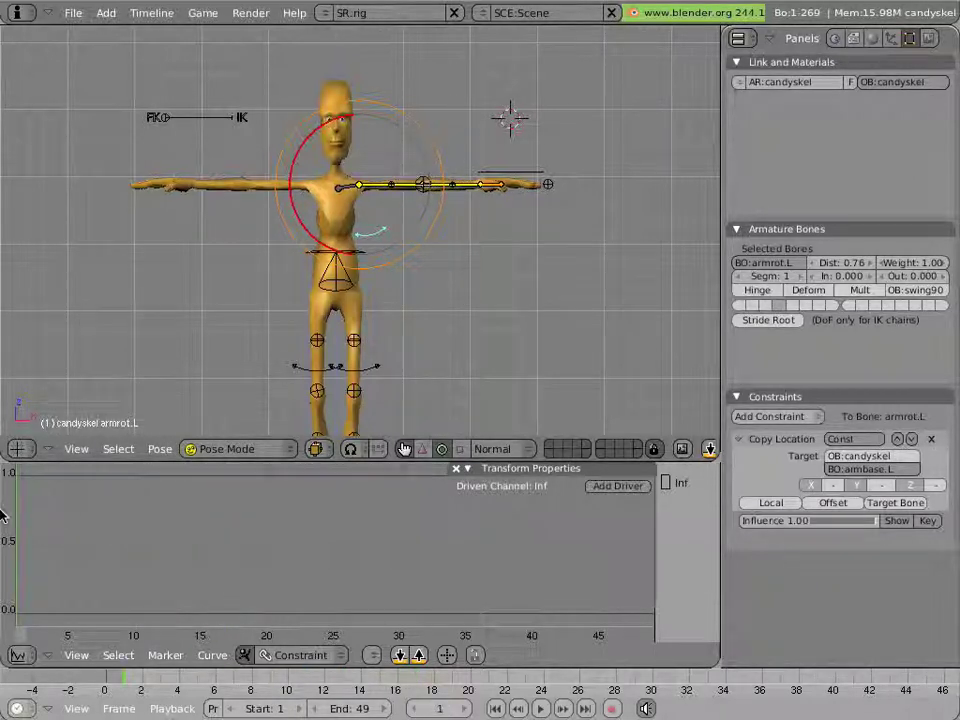
Lower lowarm.L's IK Solver and hand.L's Copy Rotation influence, then reselect toparm.L.
right_click(455, 186)
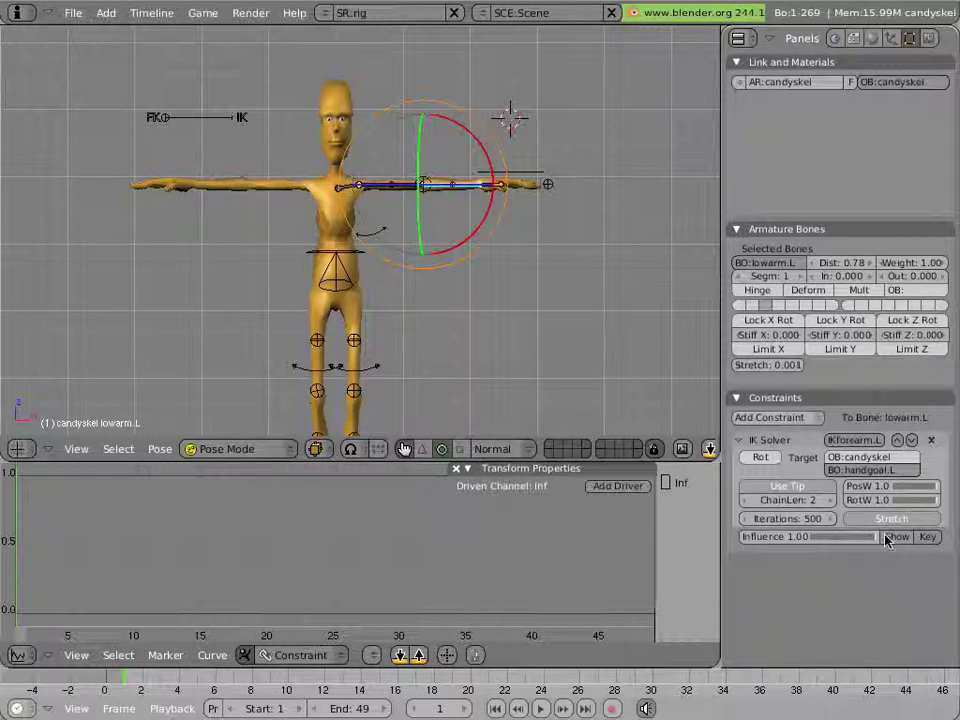
left_click_drag(874, 536, 863, 541)
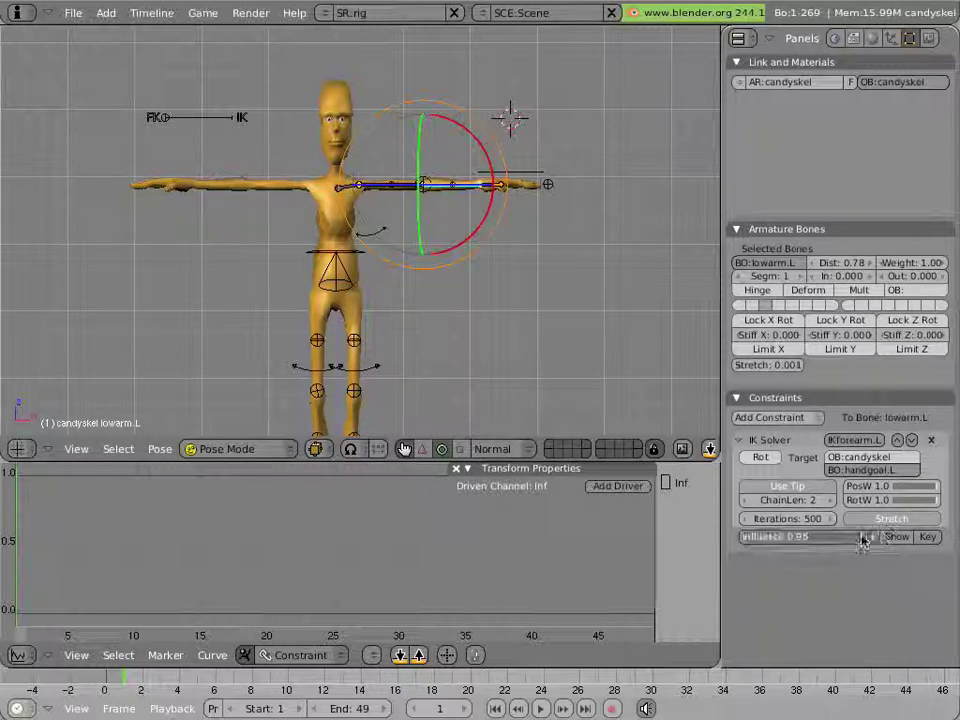
right_click(497, 186)
scroll(835, 585, "down", 3)
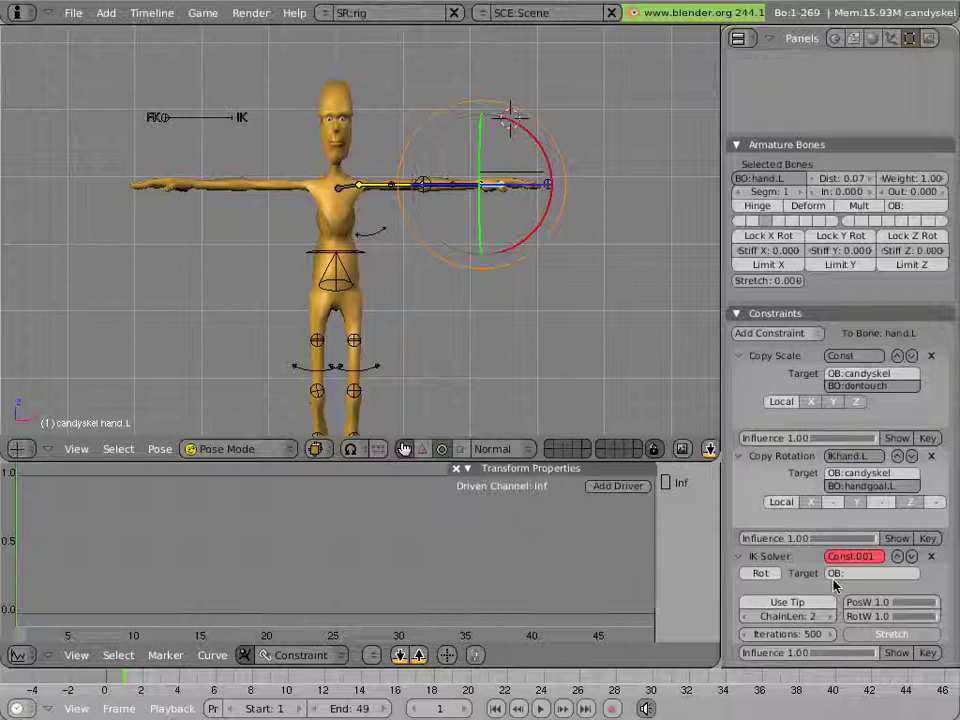
left_click_drag(866, 541, 745, 540)
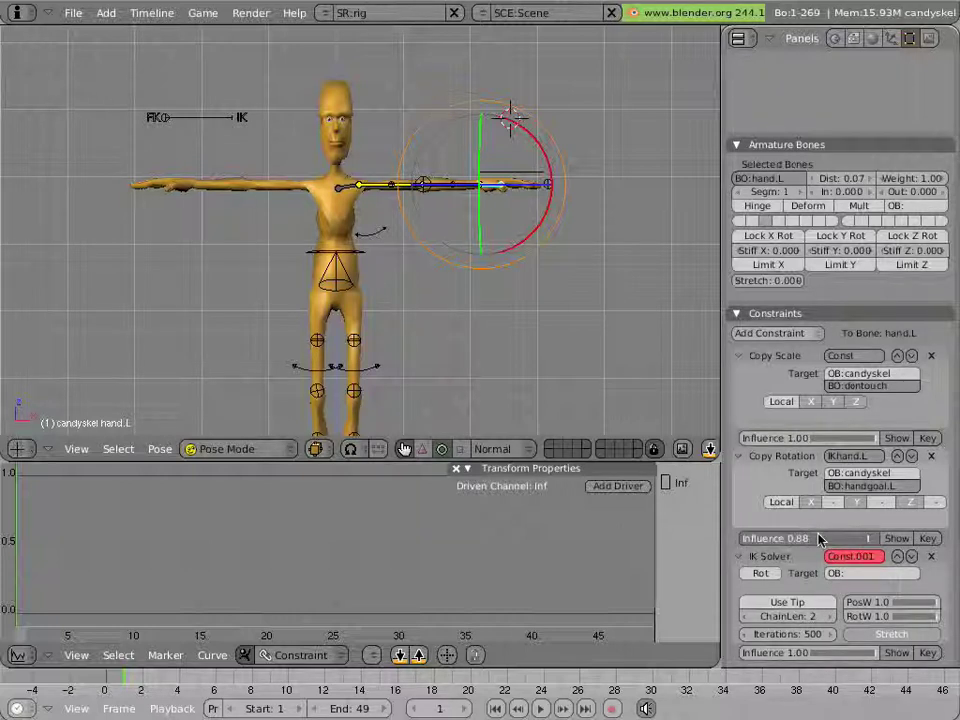
right_click(385, 197)
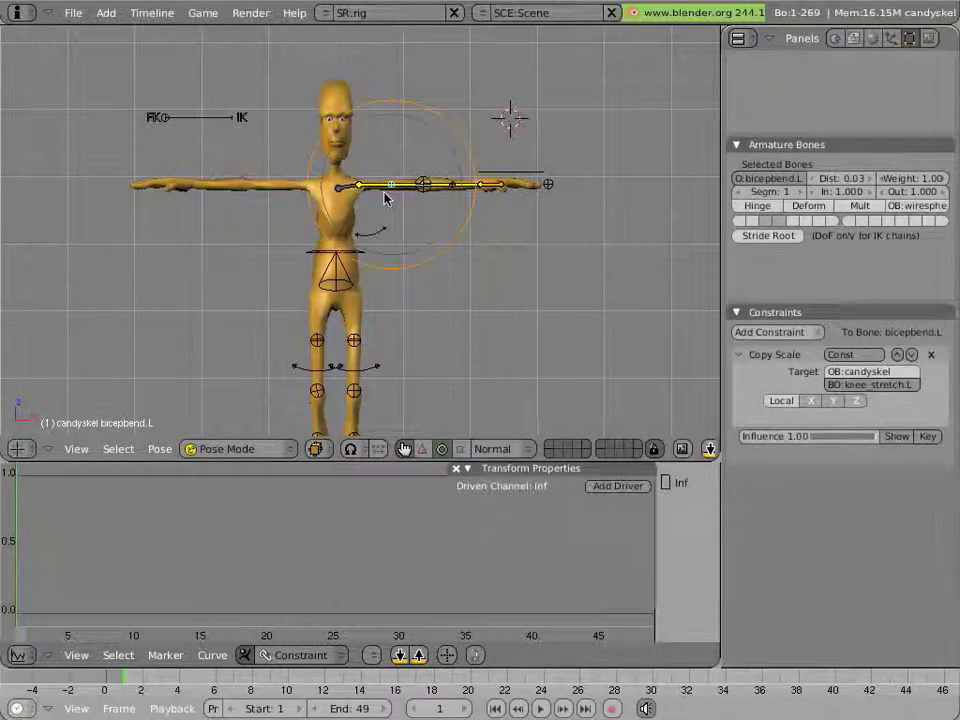
right_click(380, 196)
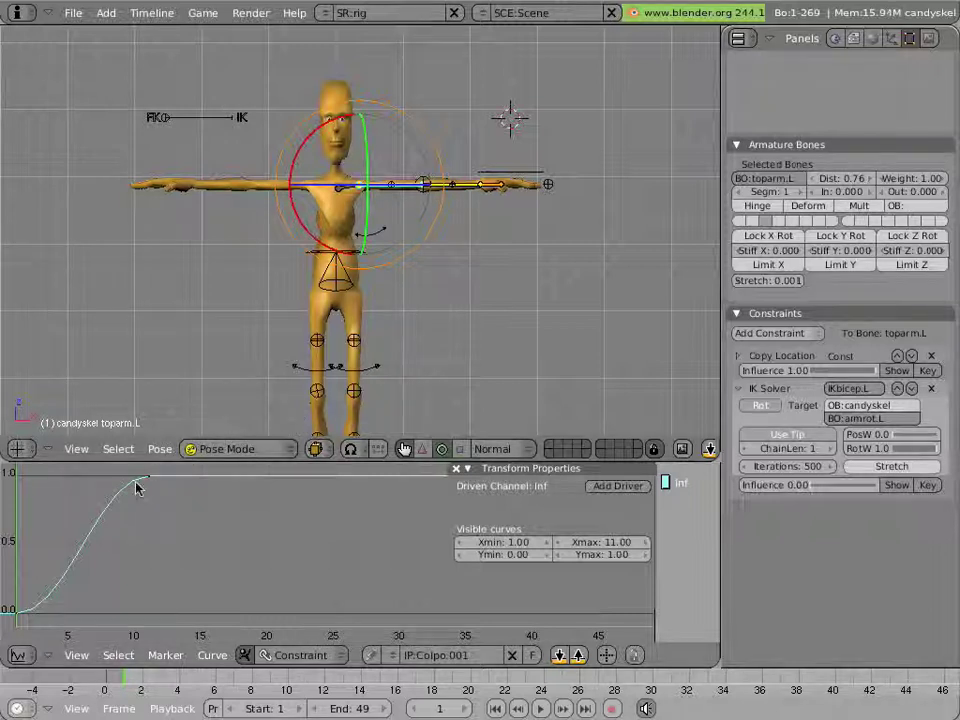
Preview the arm swing across the frames, then slide the IK_FK.R switch knob toward IK.
key("alt+a")
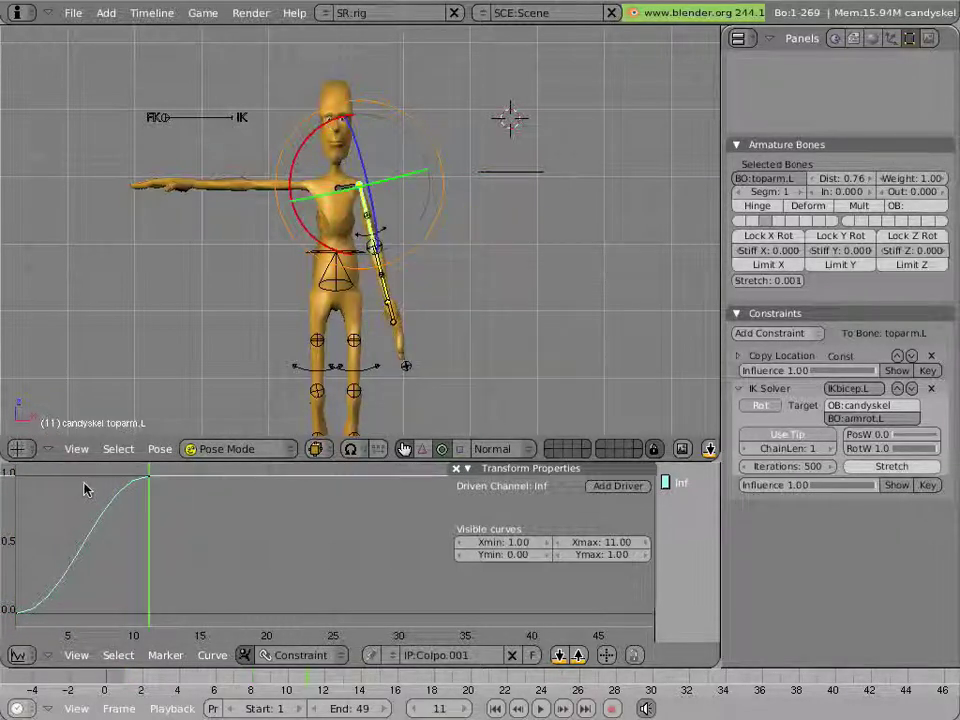
key("Escape")
left_click_drag(52, 471, 5, 468)
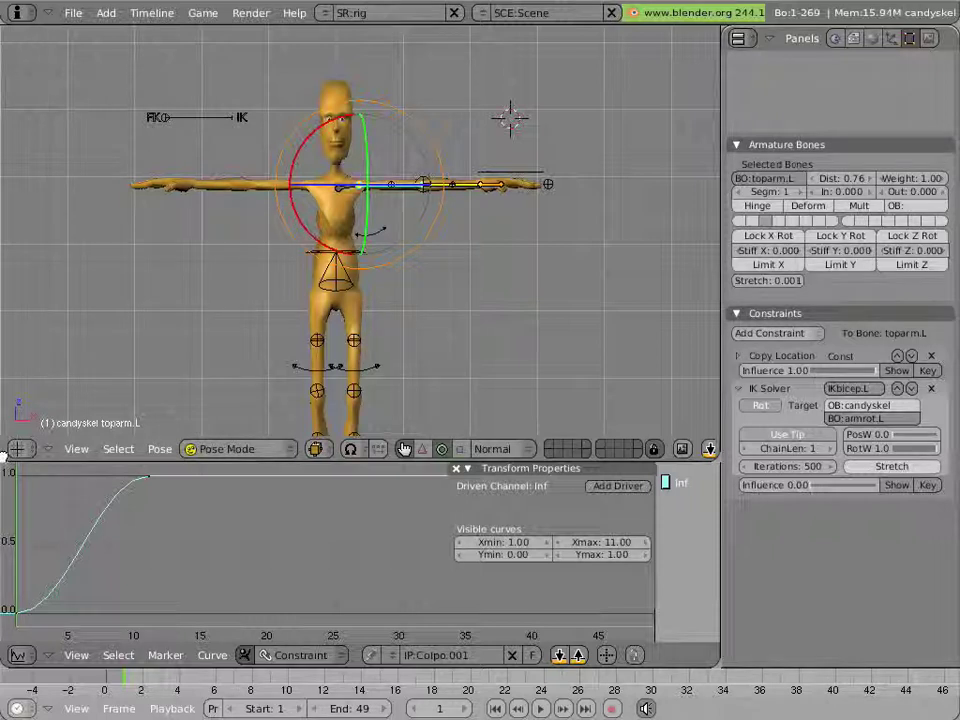
right_click(192, 166)
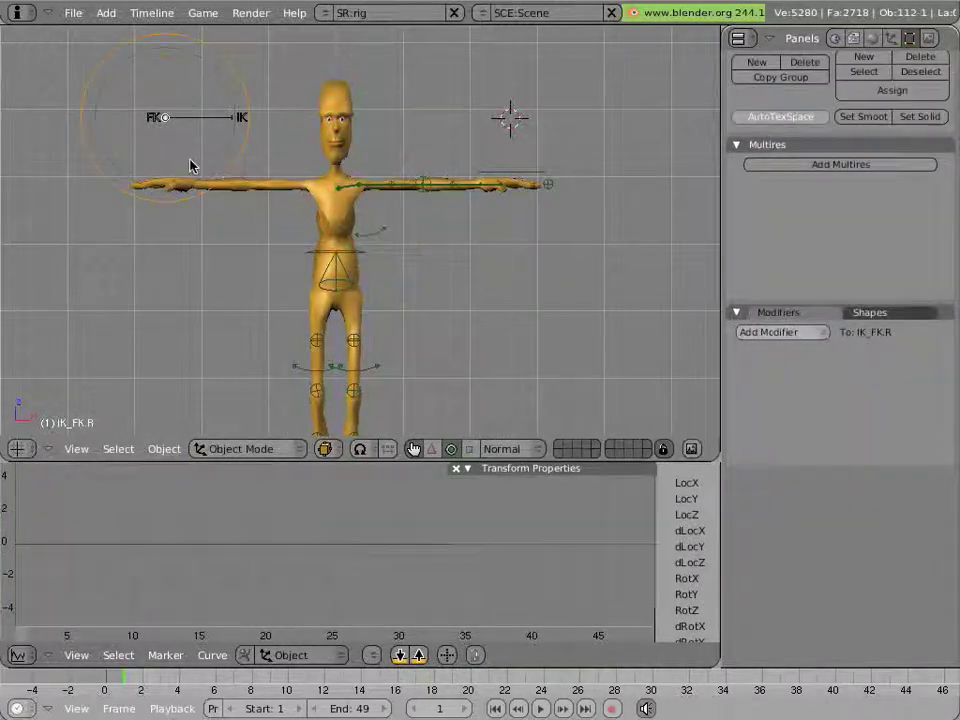
key("g")
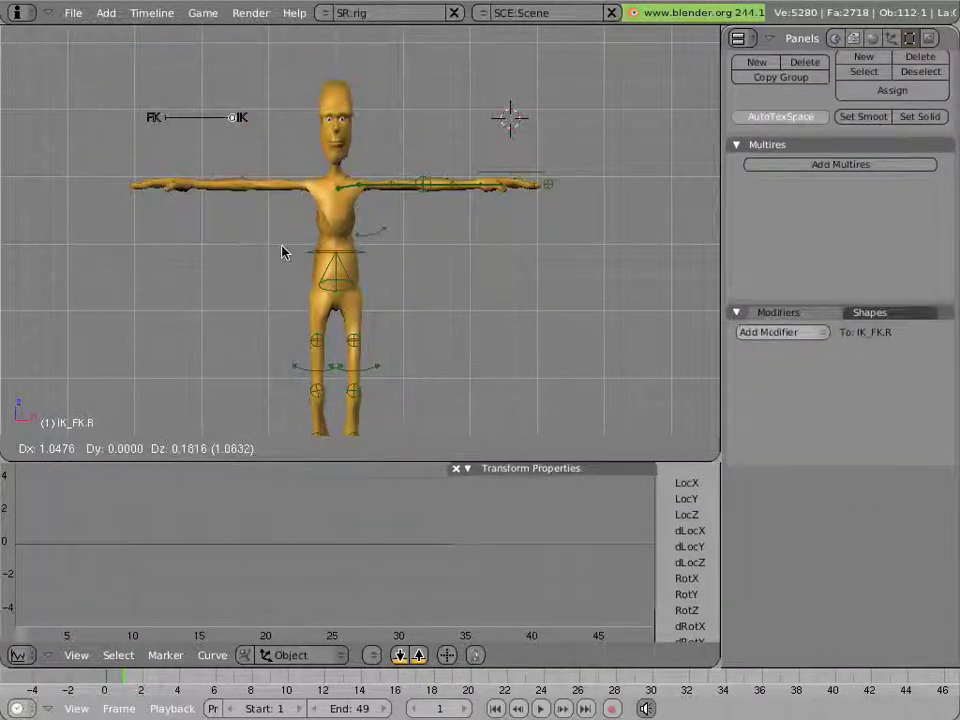